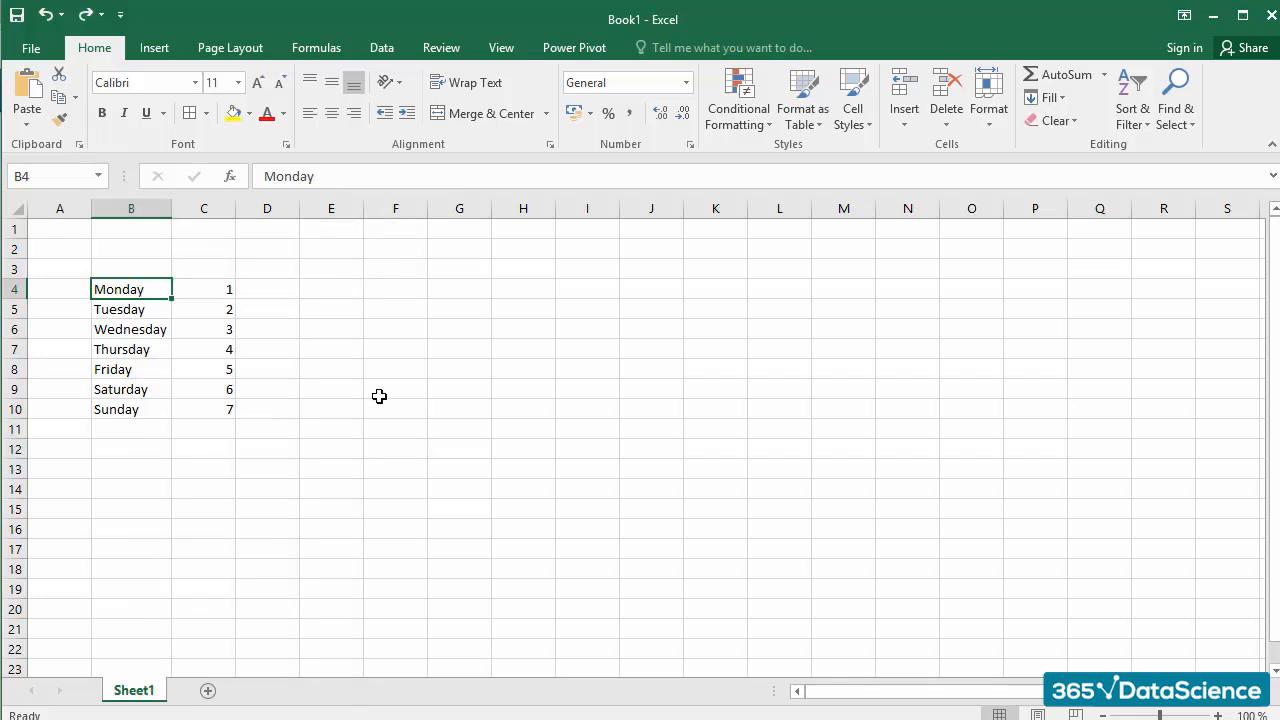
Step: Set the font of the weekday table in B4:C10 to Arial
click(380, 395)
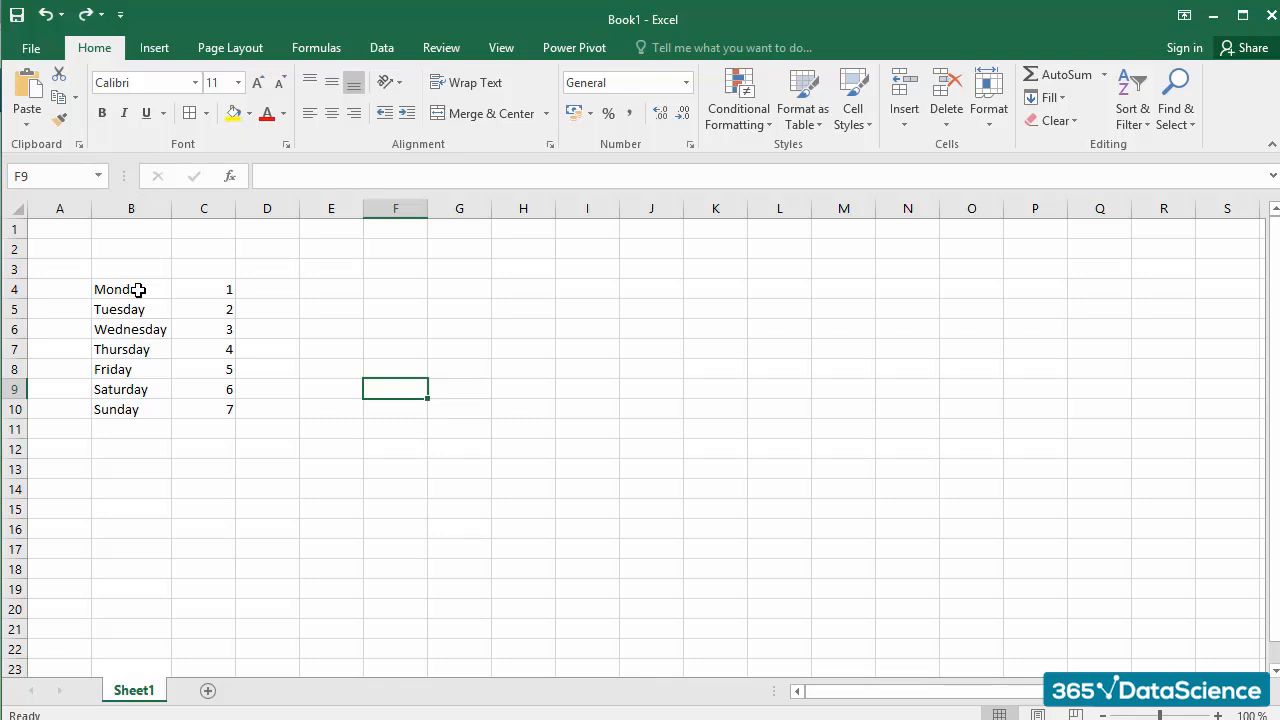
click(138, 289)
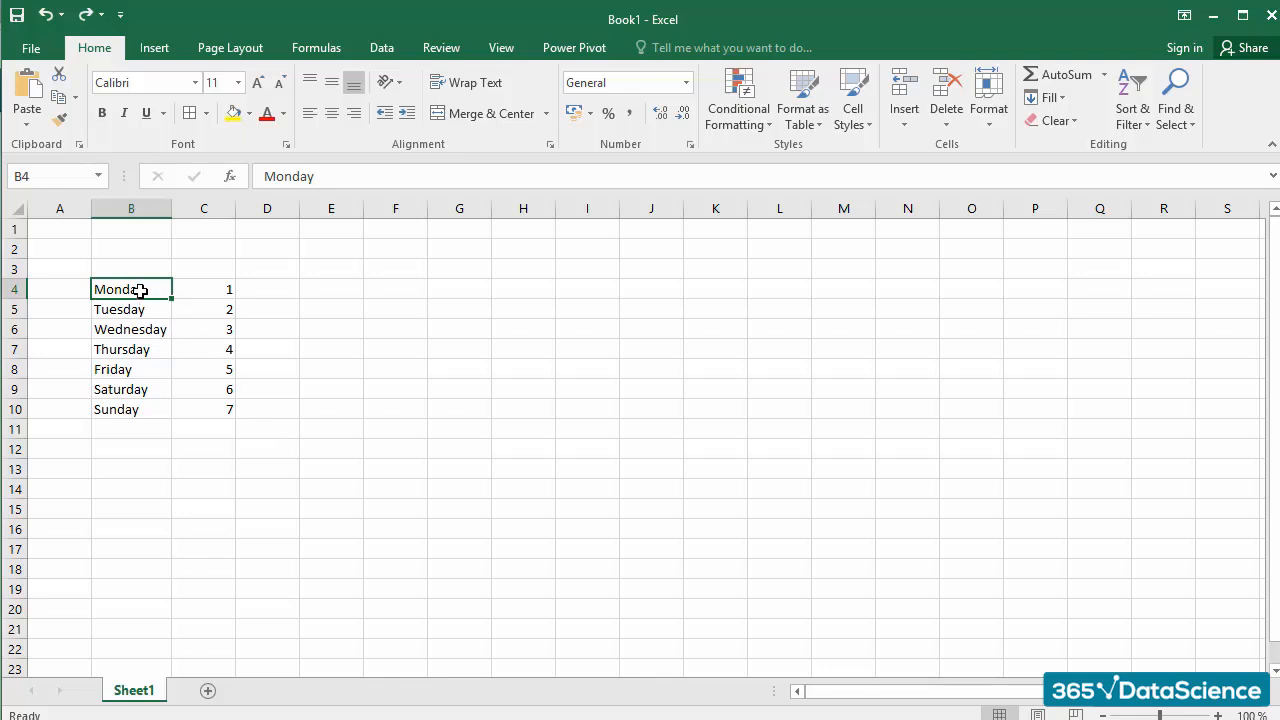
drag(140, 291, 203, 409)
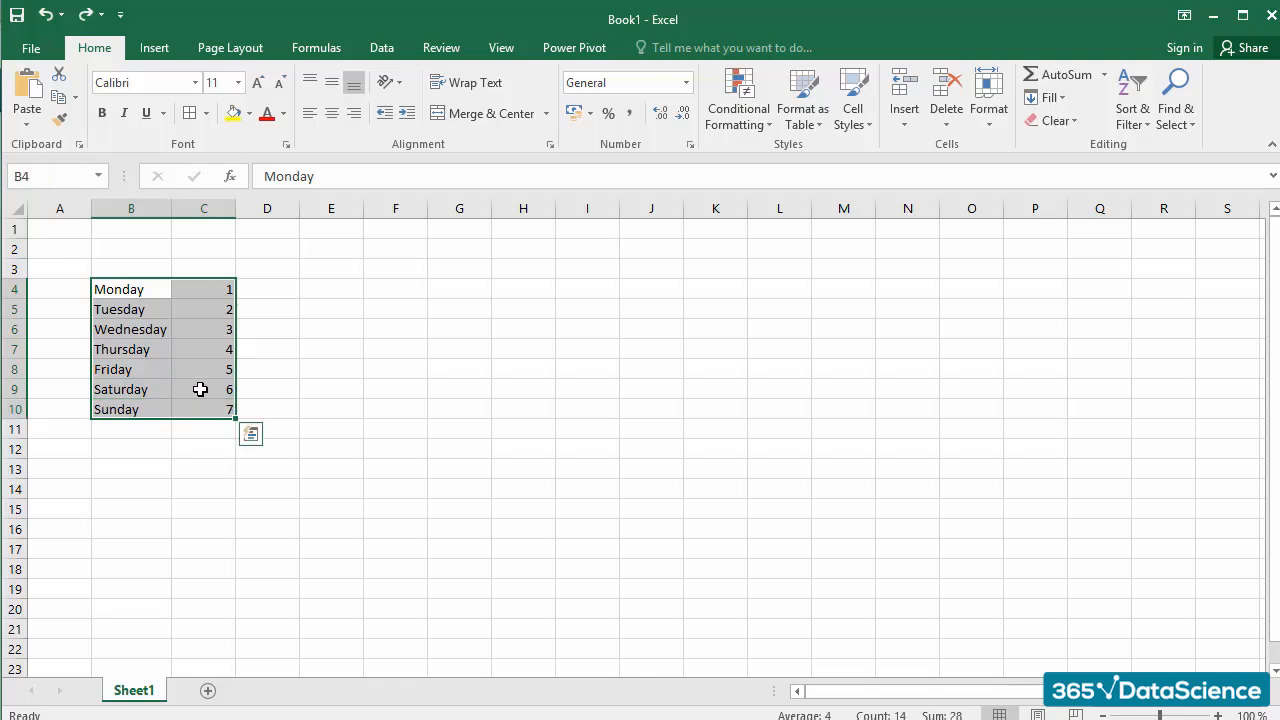
click(196, 84)
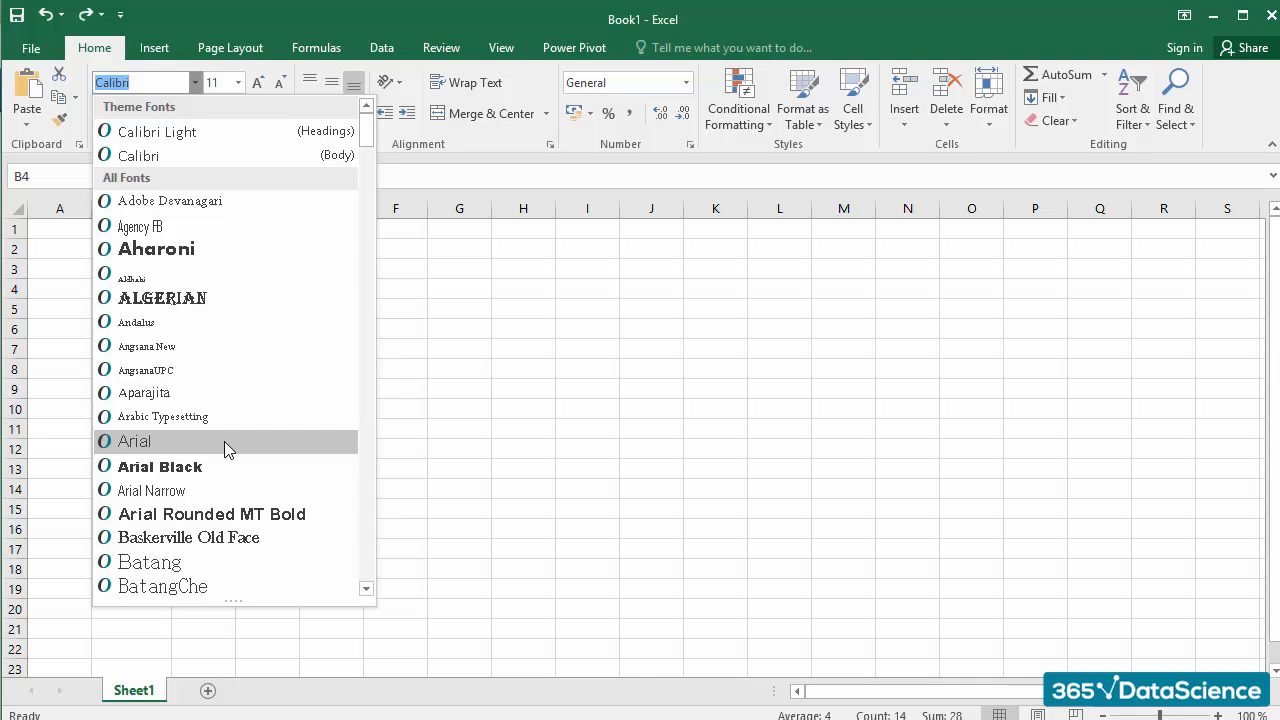
click(224, 441)
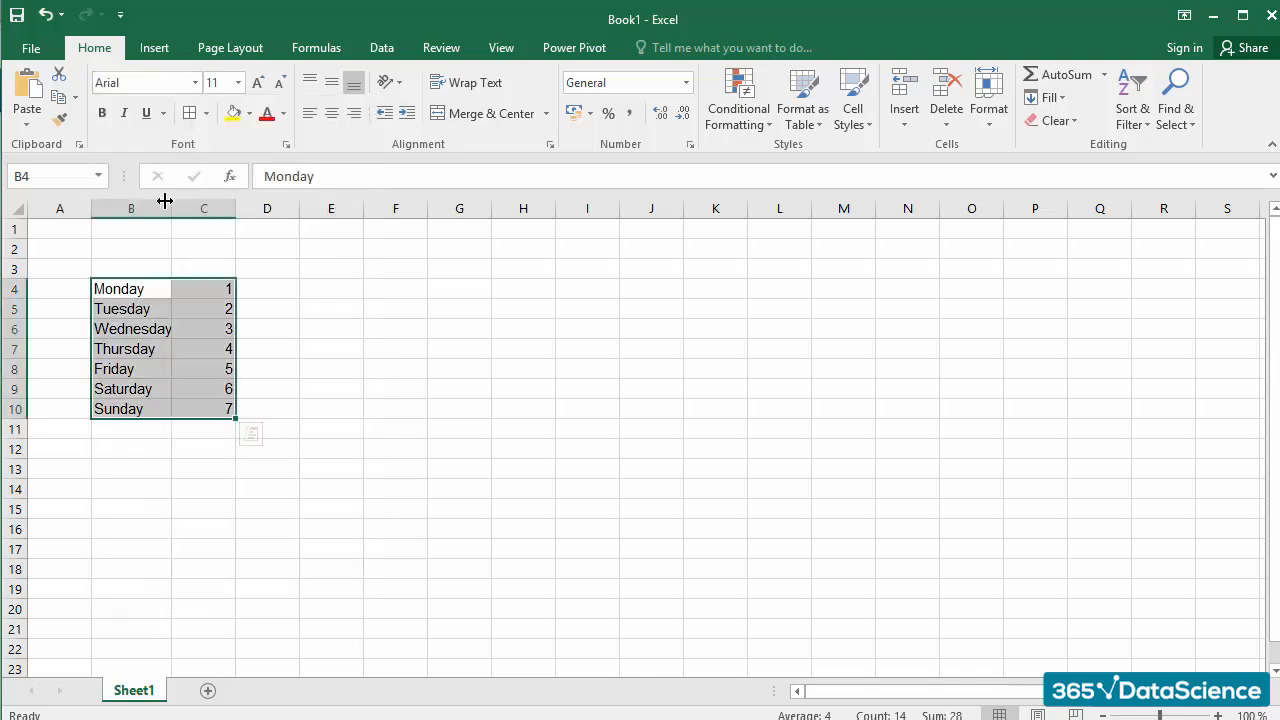
Step: Widen column B to fit the weekday names and set the table's font size to 12
drag(171, 205, 212, 208)
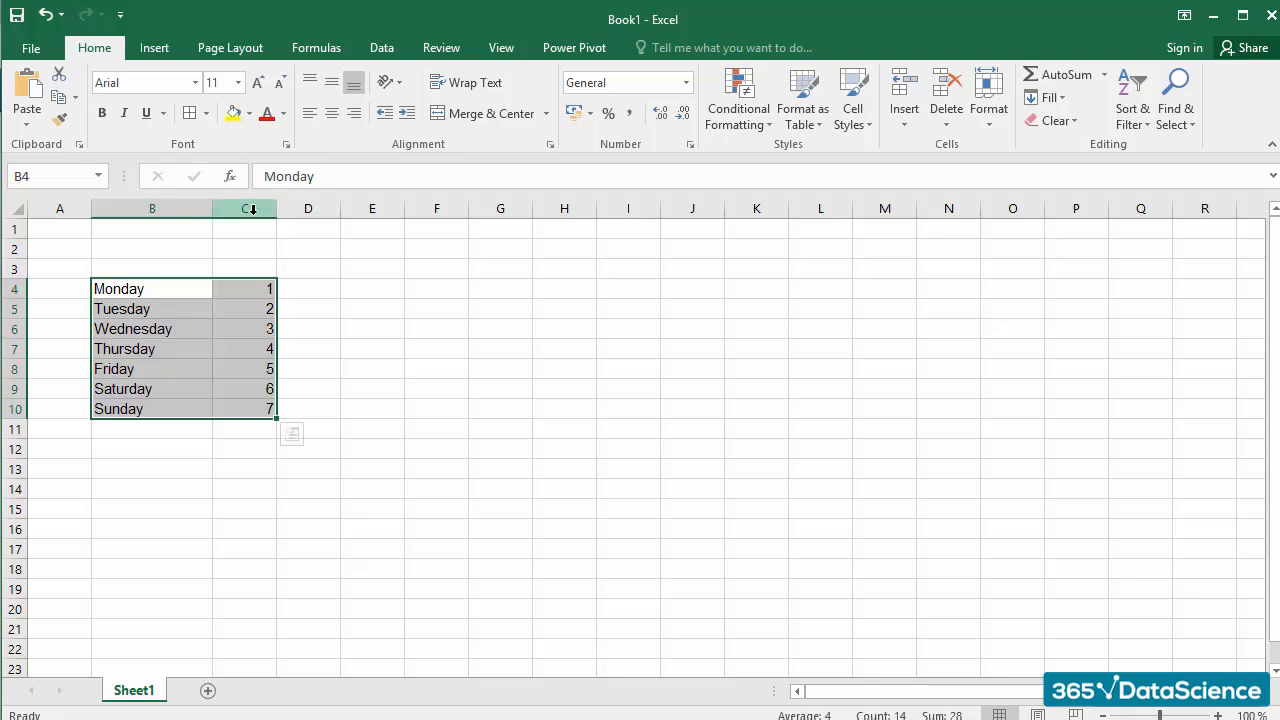
click(239, 84)
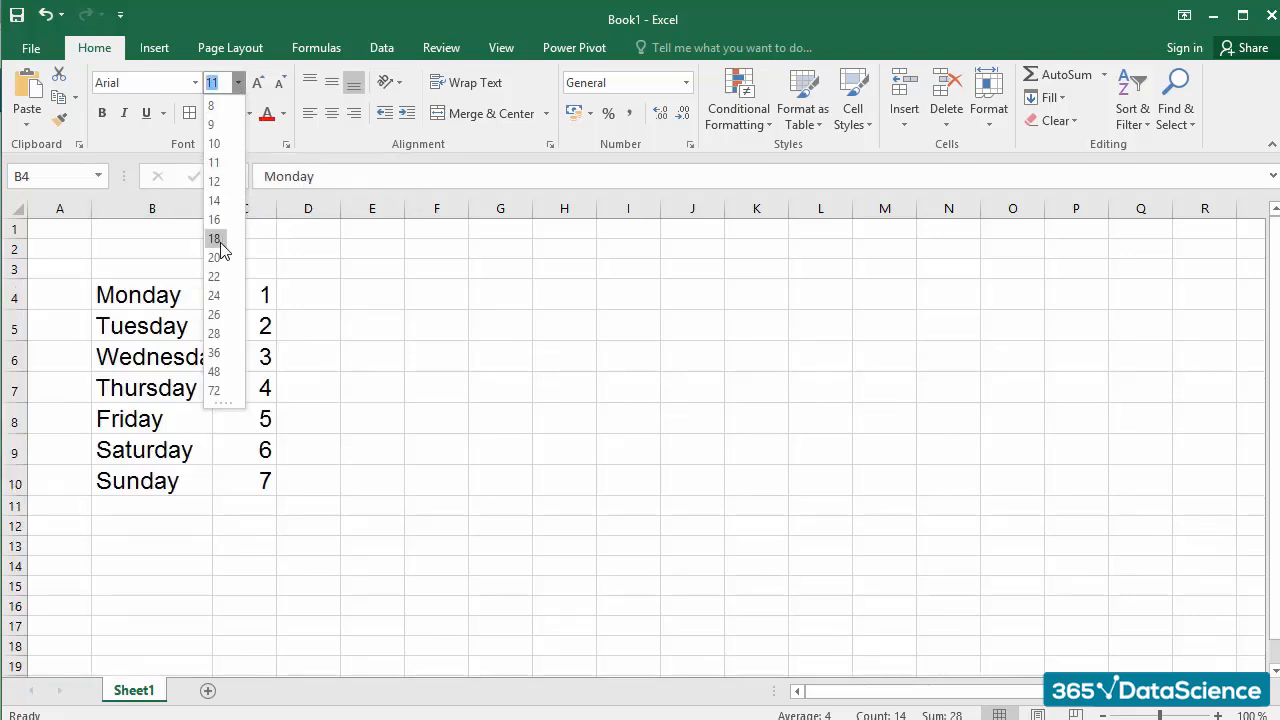
click(220, 183)
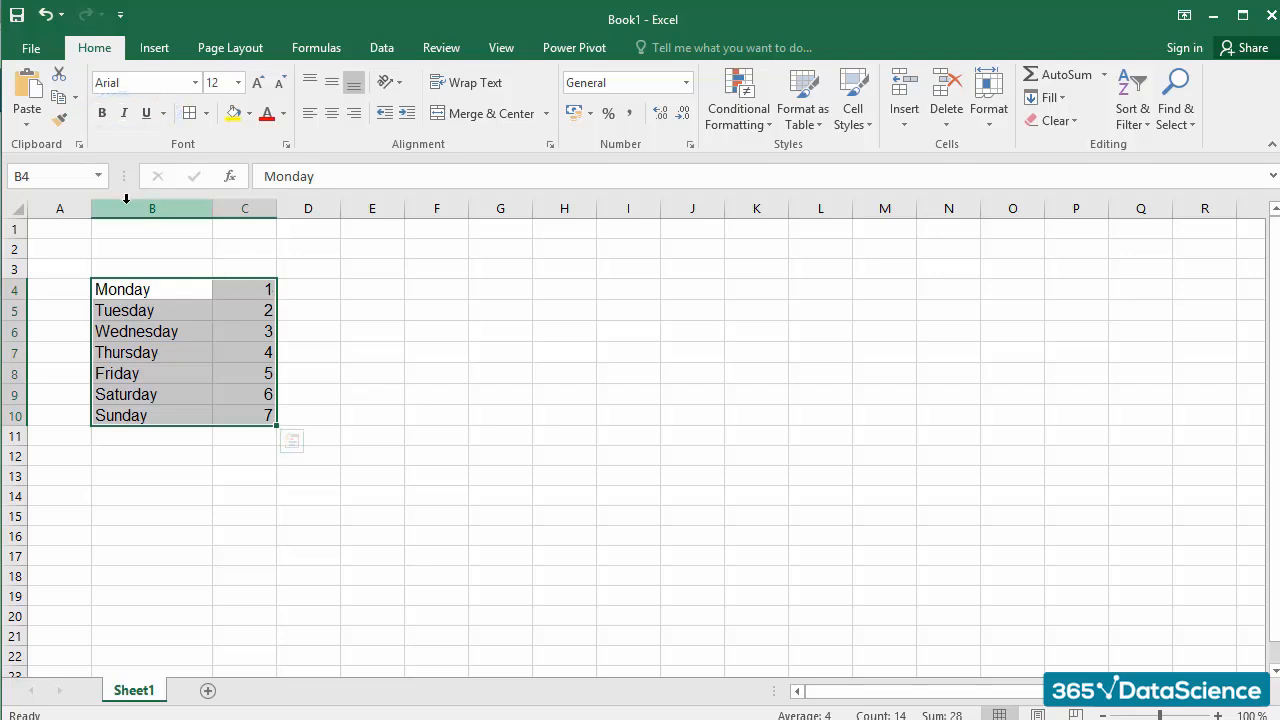
Step: Try bold, italic and underline one after another on B4:C10, removing each style again
click(102, 113)
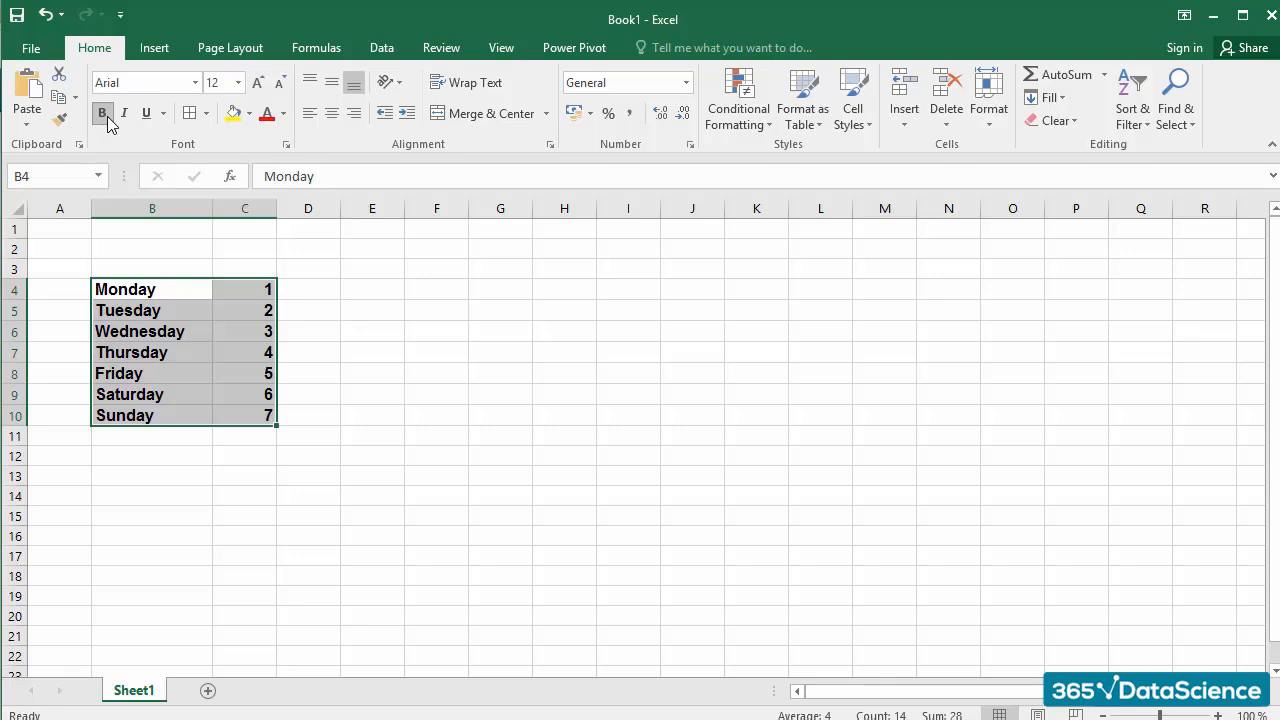
click(103, 114)
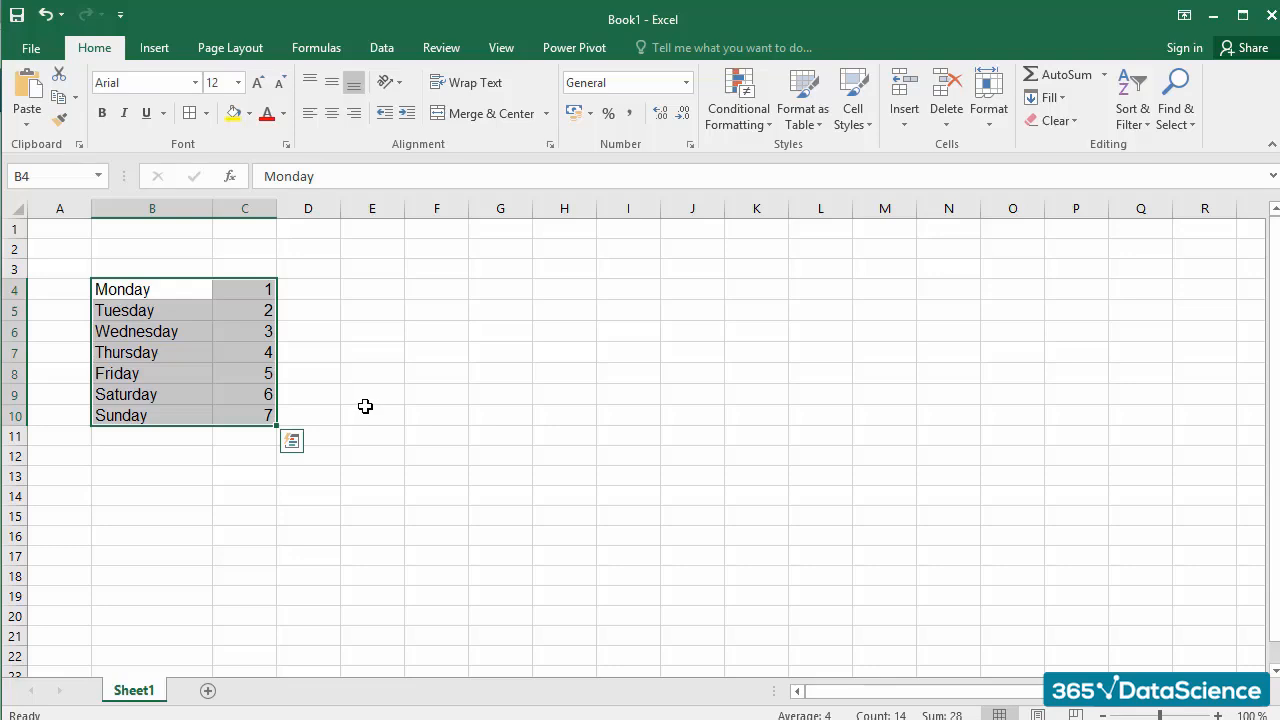
click(125, 116)
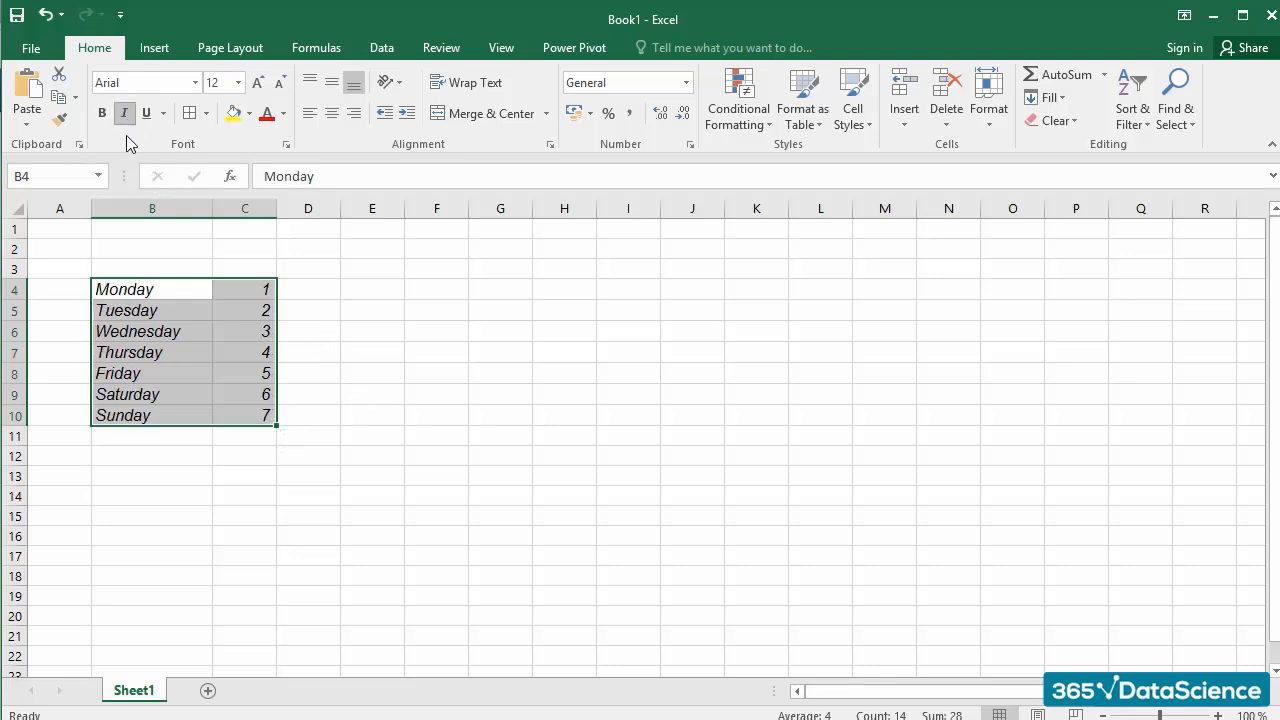
click(125, 116)
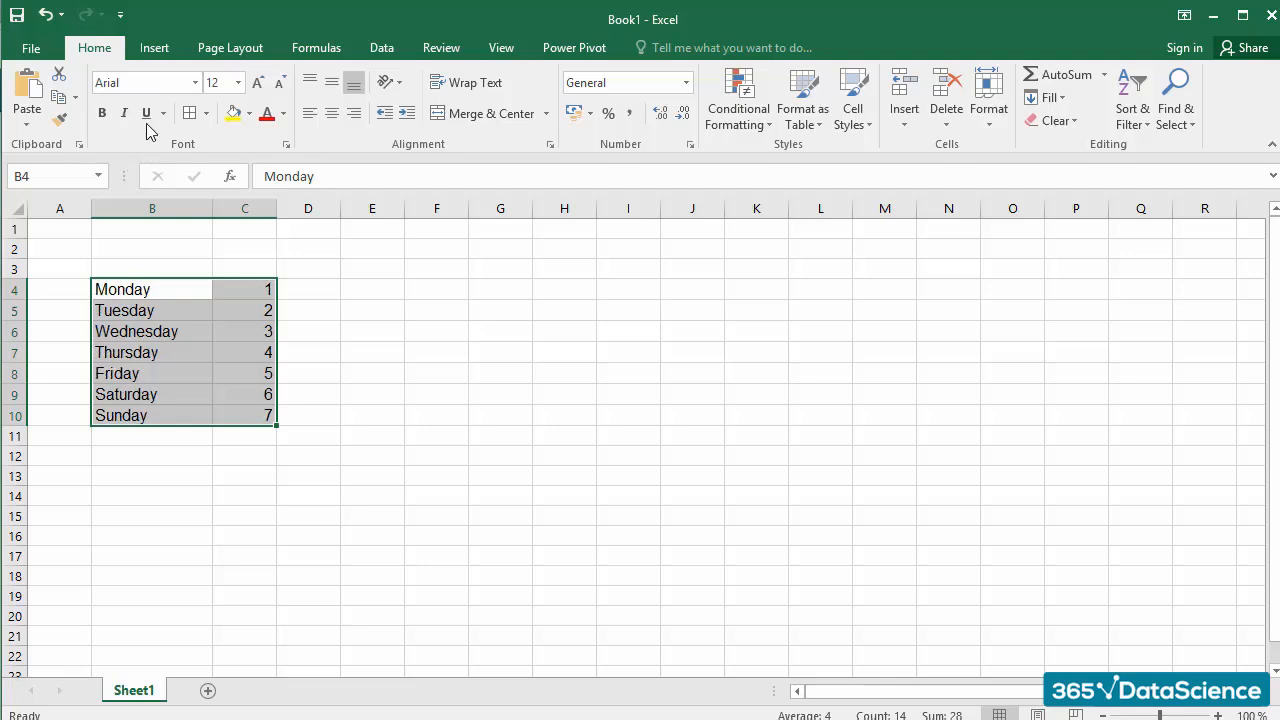
click(147, 114)
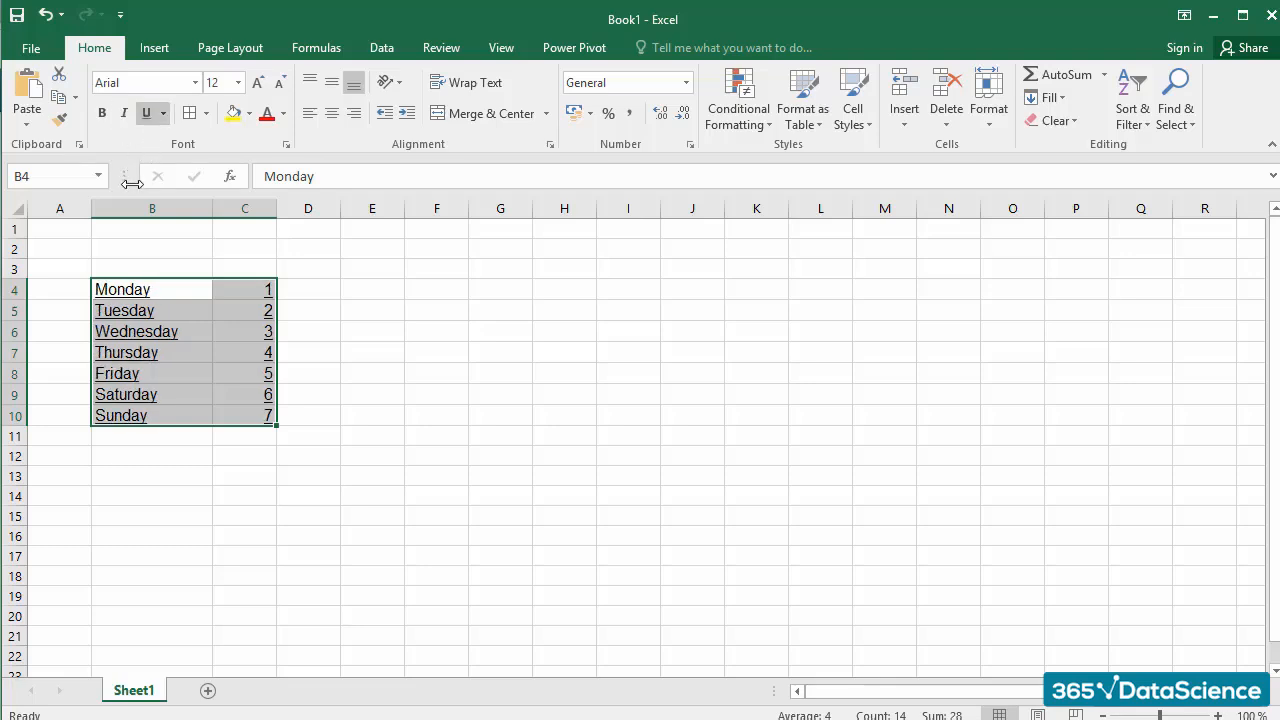
click(147, 113)
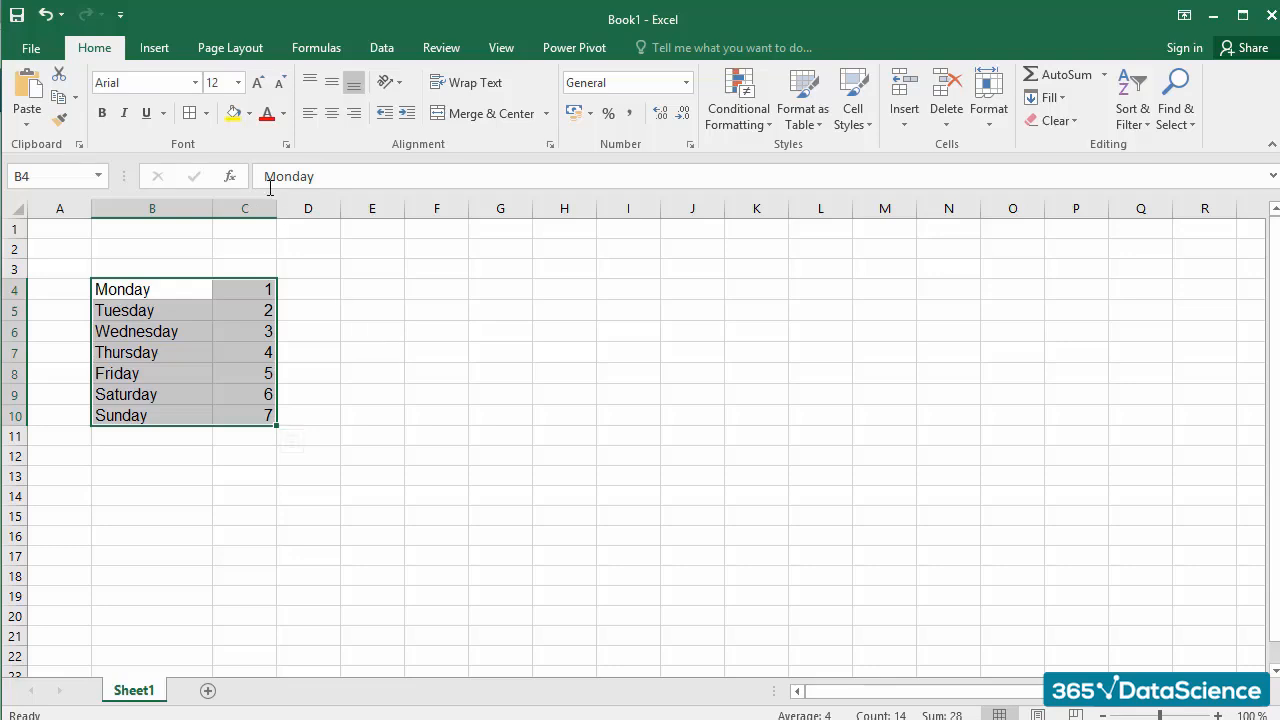
Step: Apply All Borders to the weekday table in B4:C10
click(206, 113)
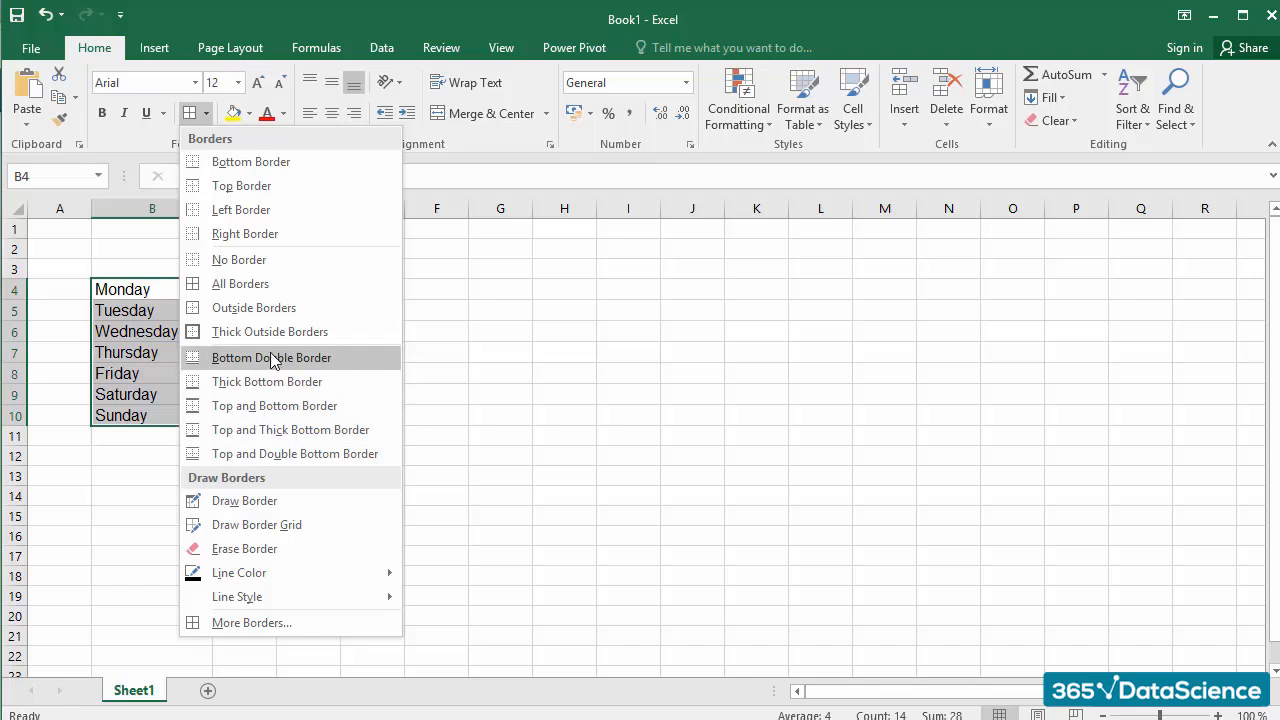
click(257, 292)
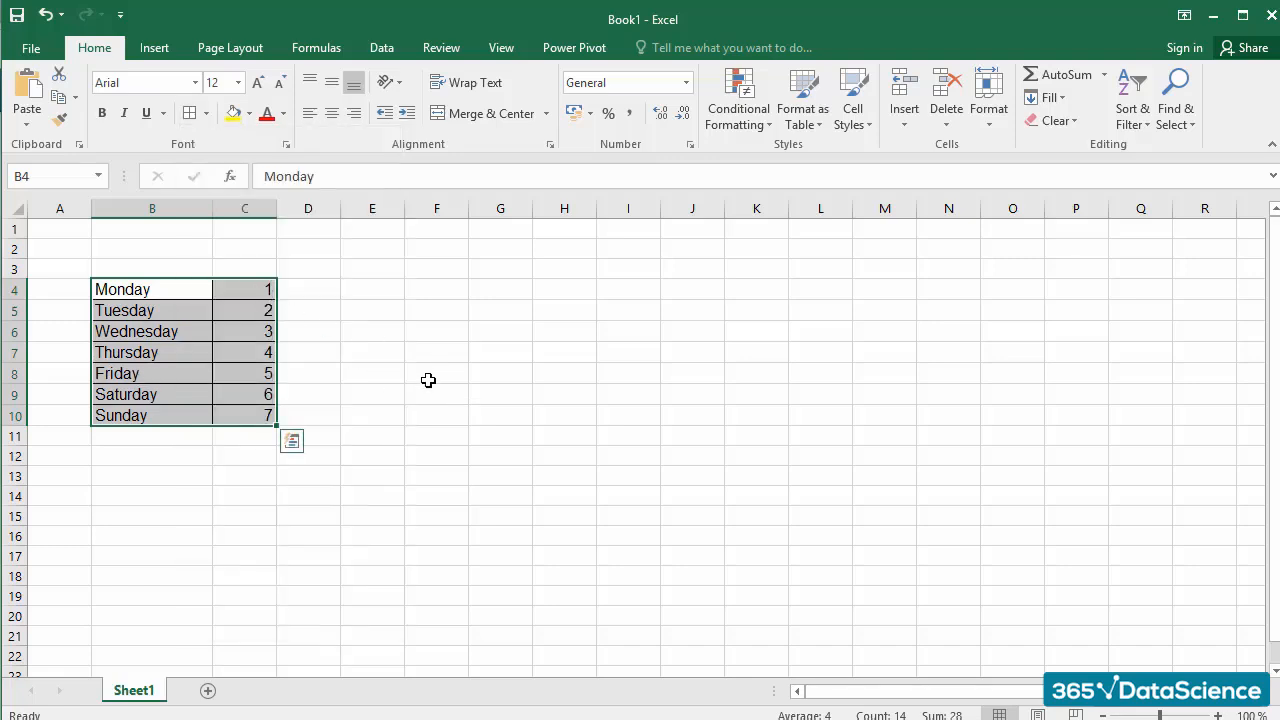
click(352, 354)
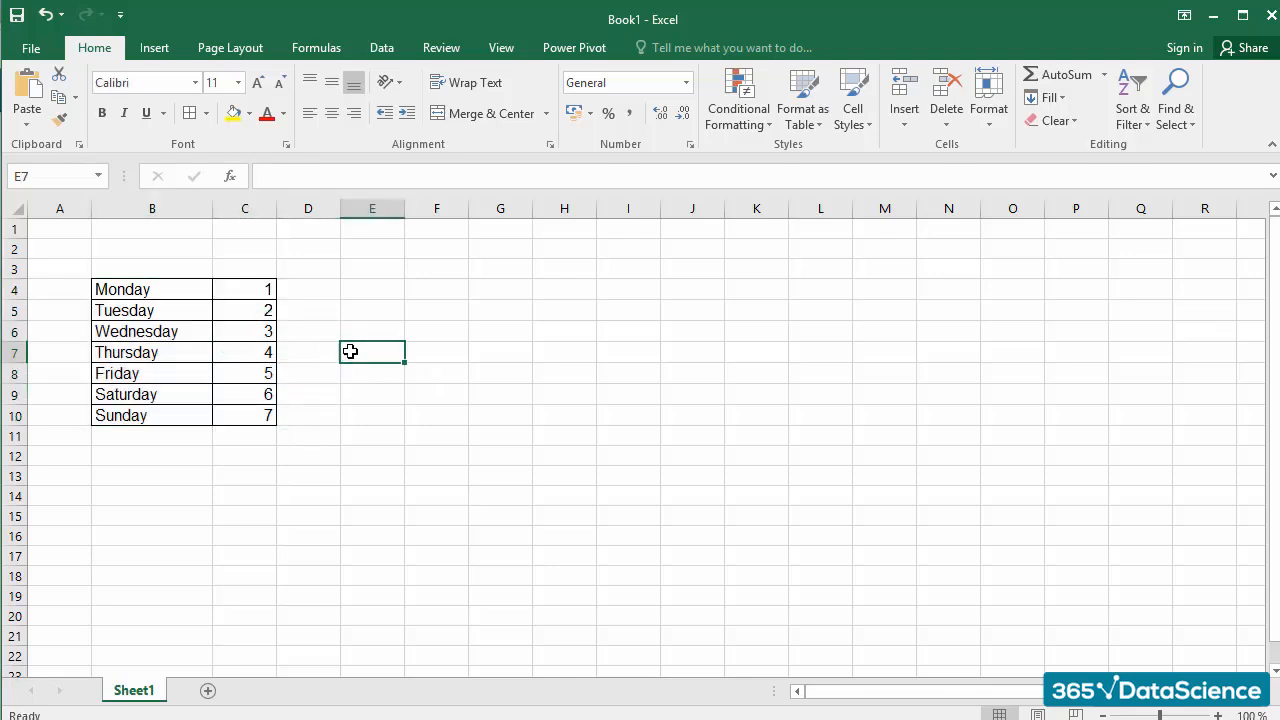
drag(184, 293, 234, 414)
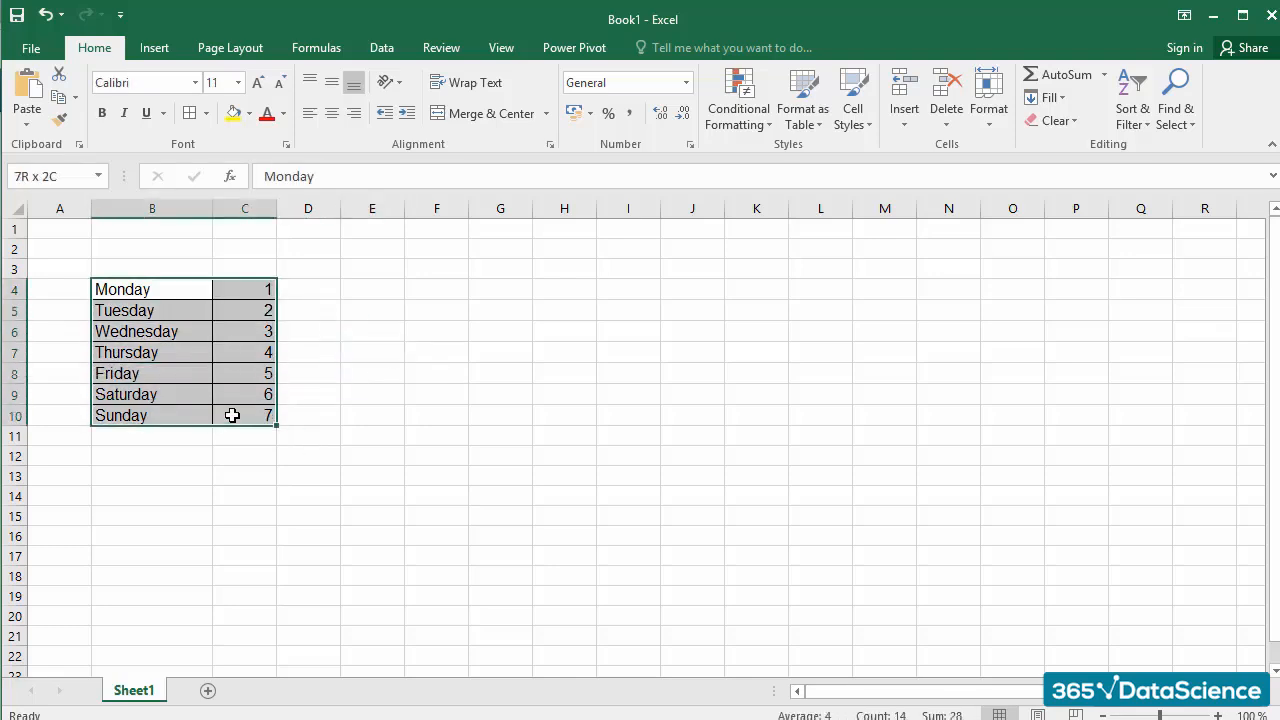
click(206, 116)
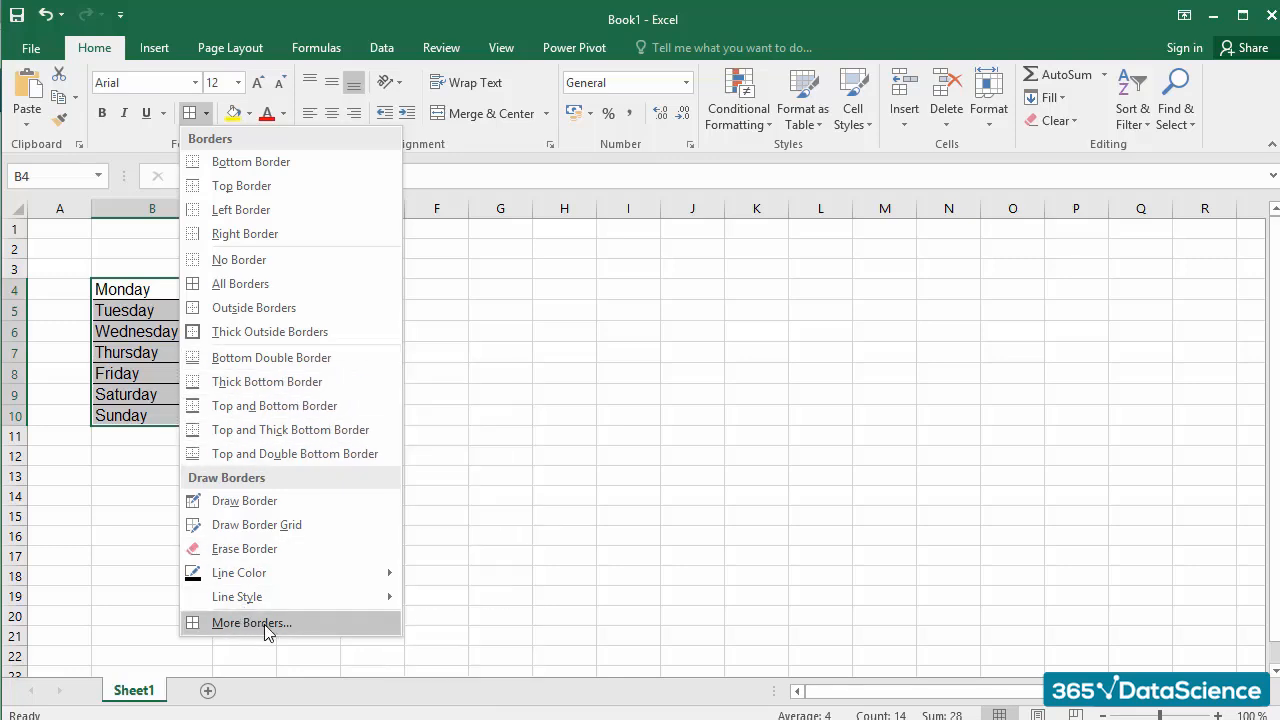
click(117, 486)
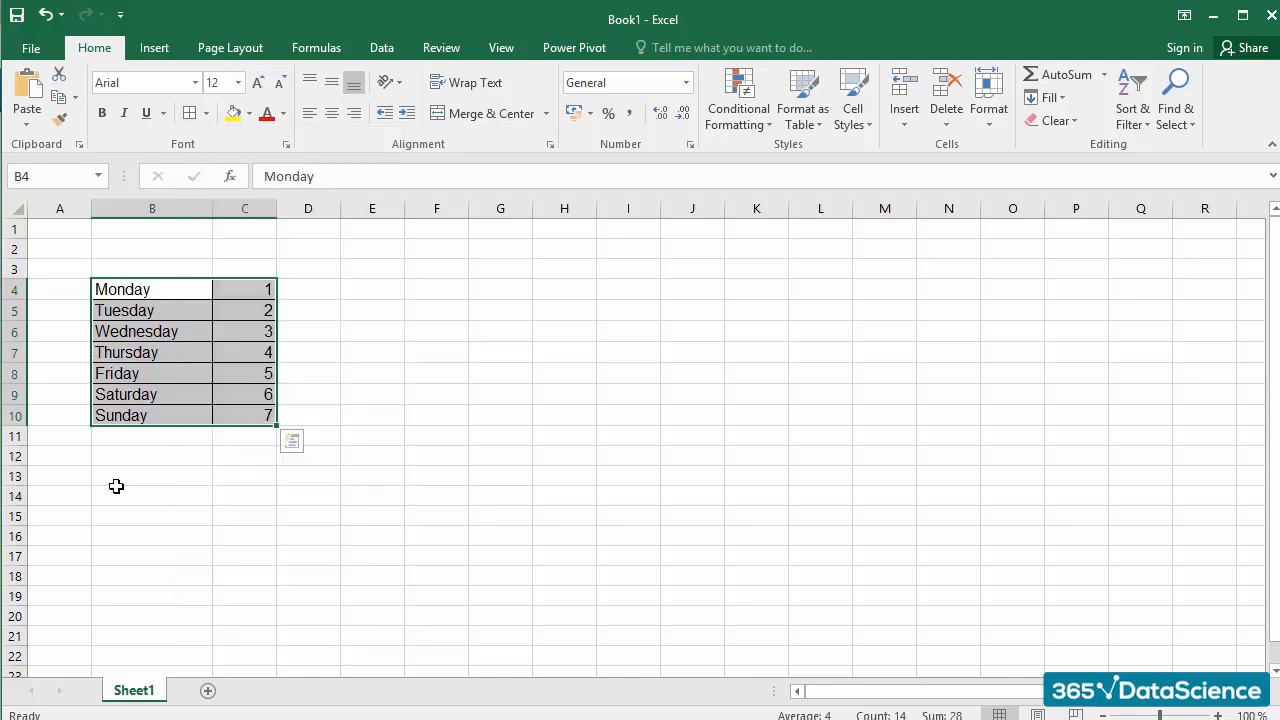
click(121, 478)
Step: Open the border formatting for B4:C10 and choose a medium-thick solid line in standard dark blue
drag(132, 292, 237, 420)
right_click(237, 414)
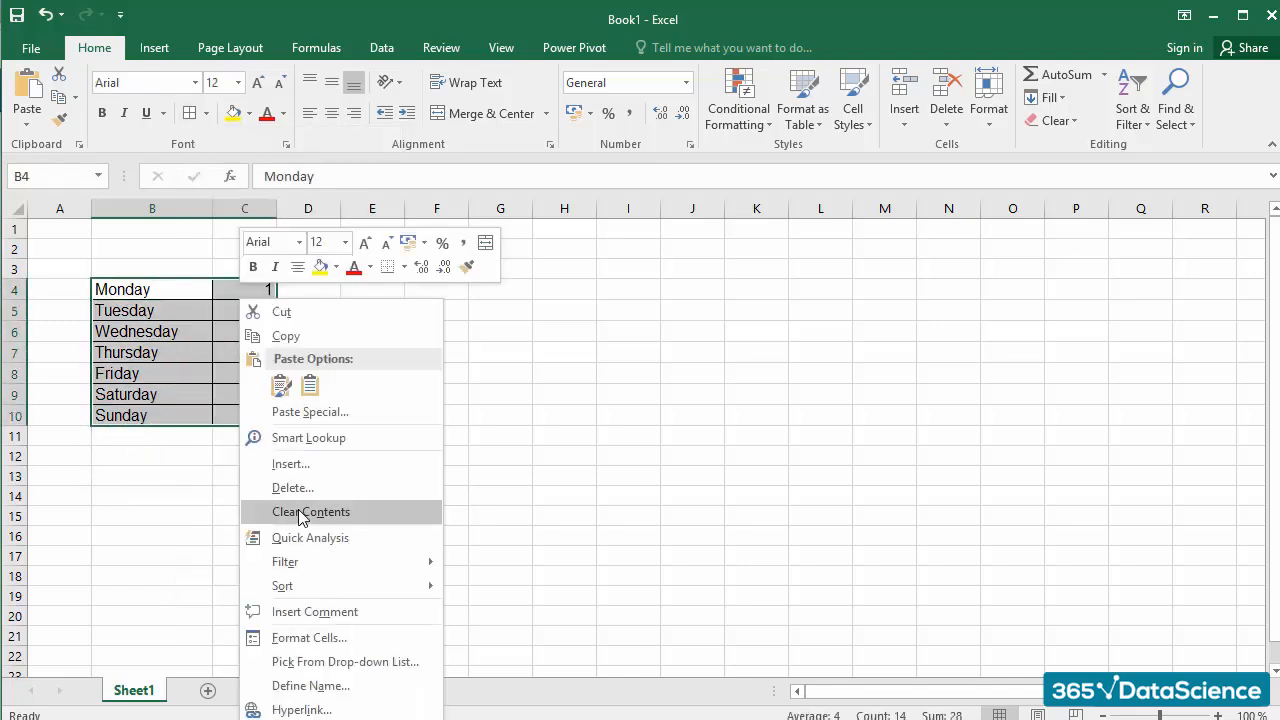
click(312, 638)
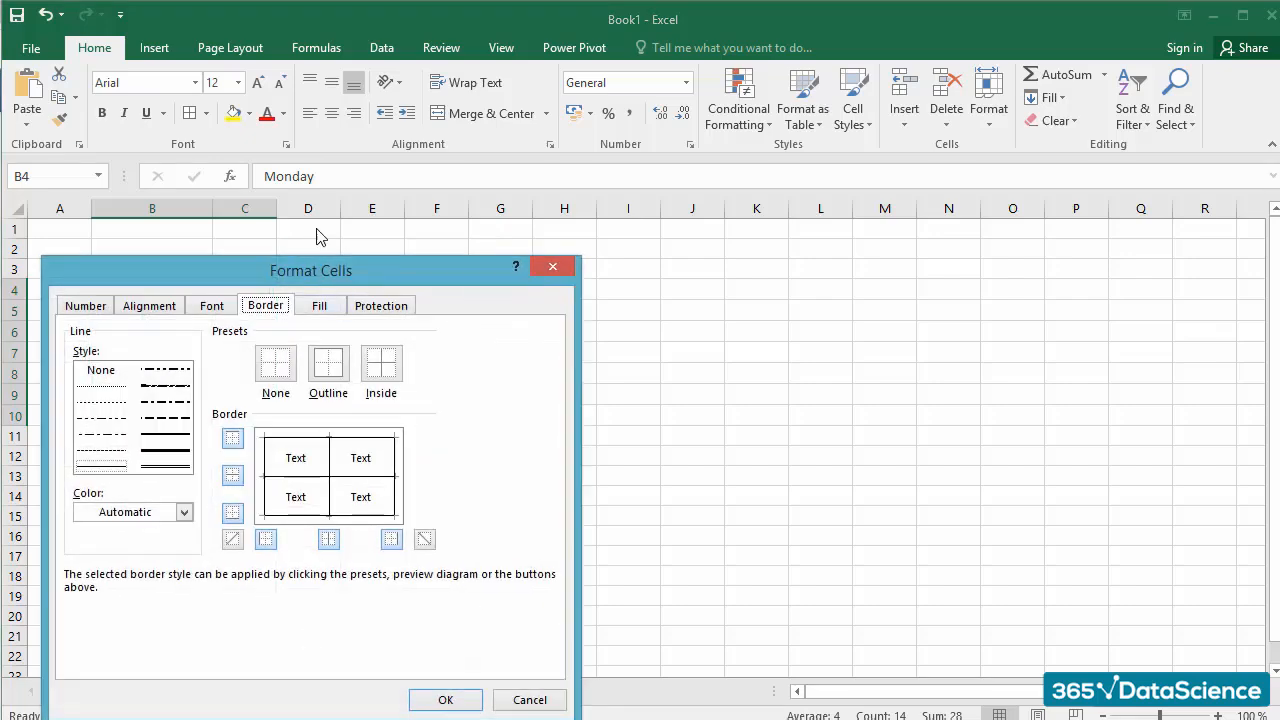
drag(295, 272, 343, 168)
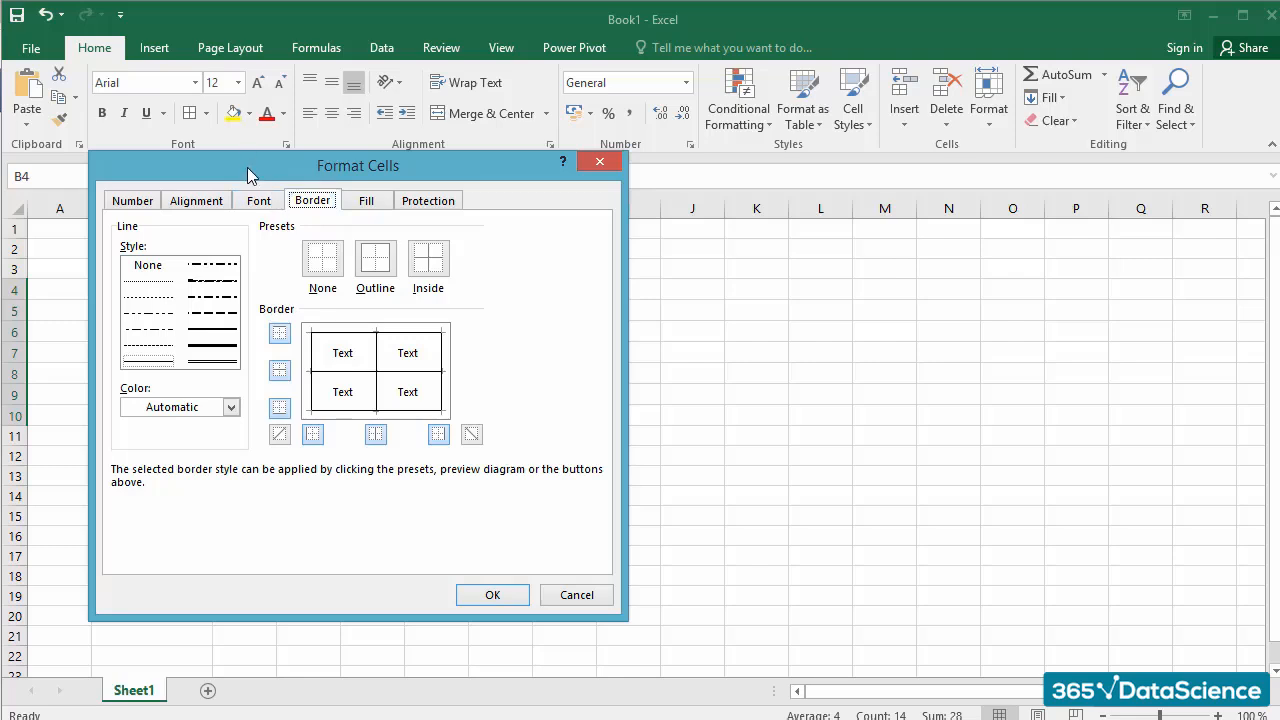
click(224, 328)
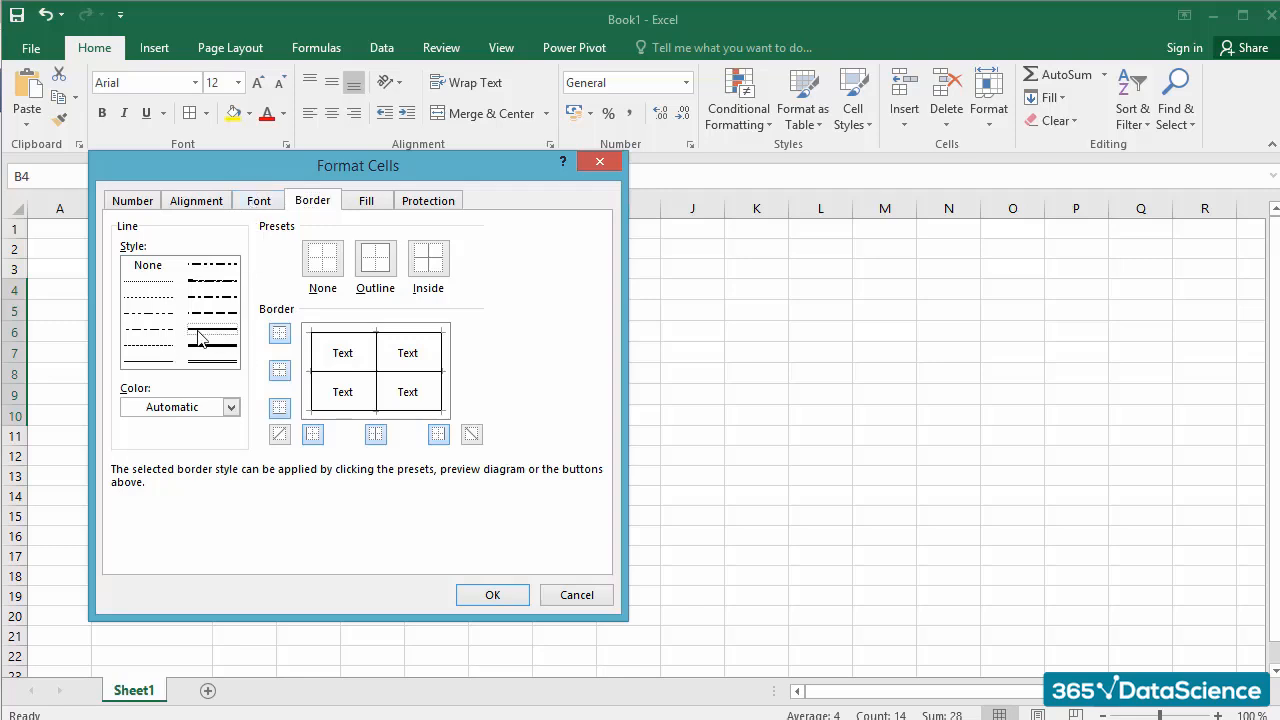
click(218, 408)
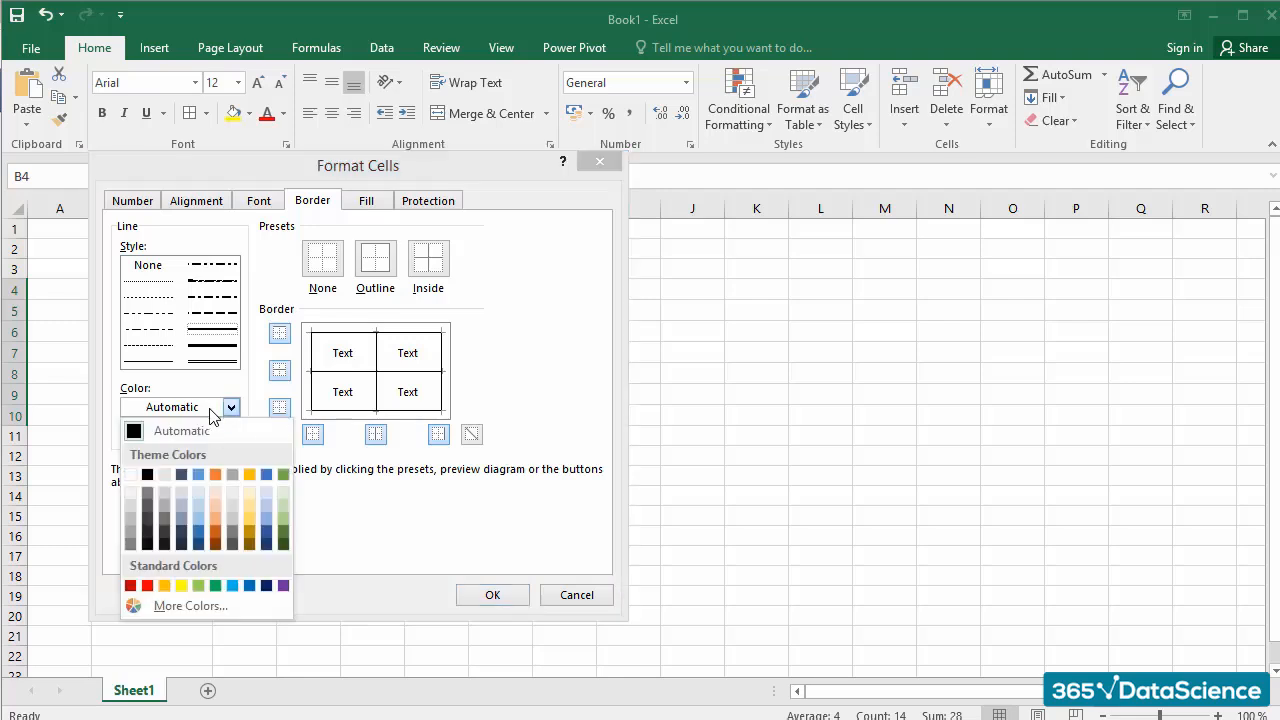
click(266, 586)
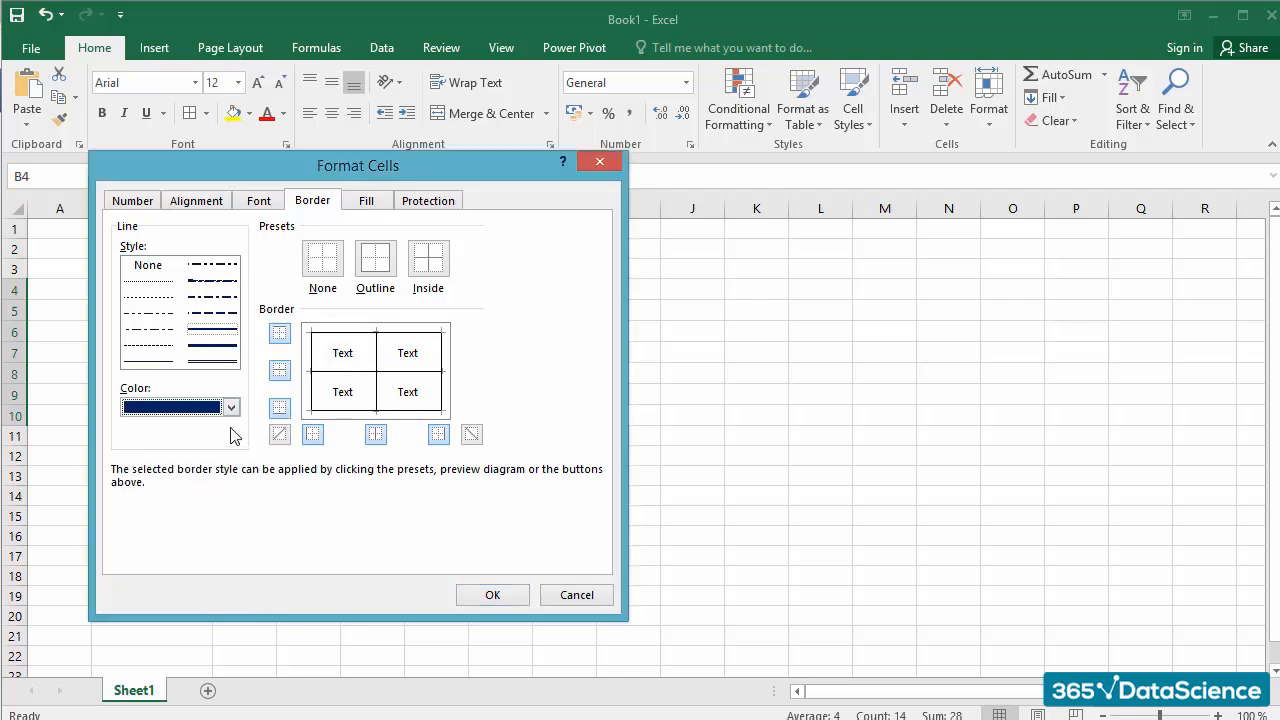
click(216, 330)
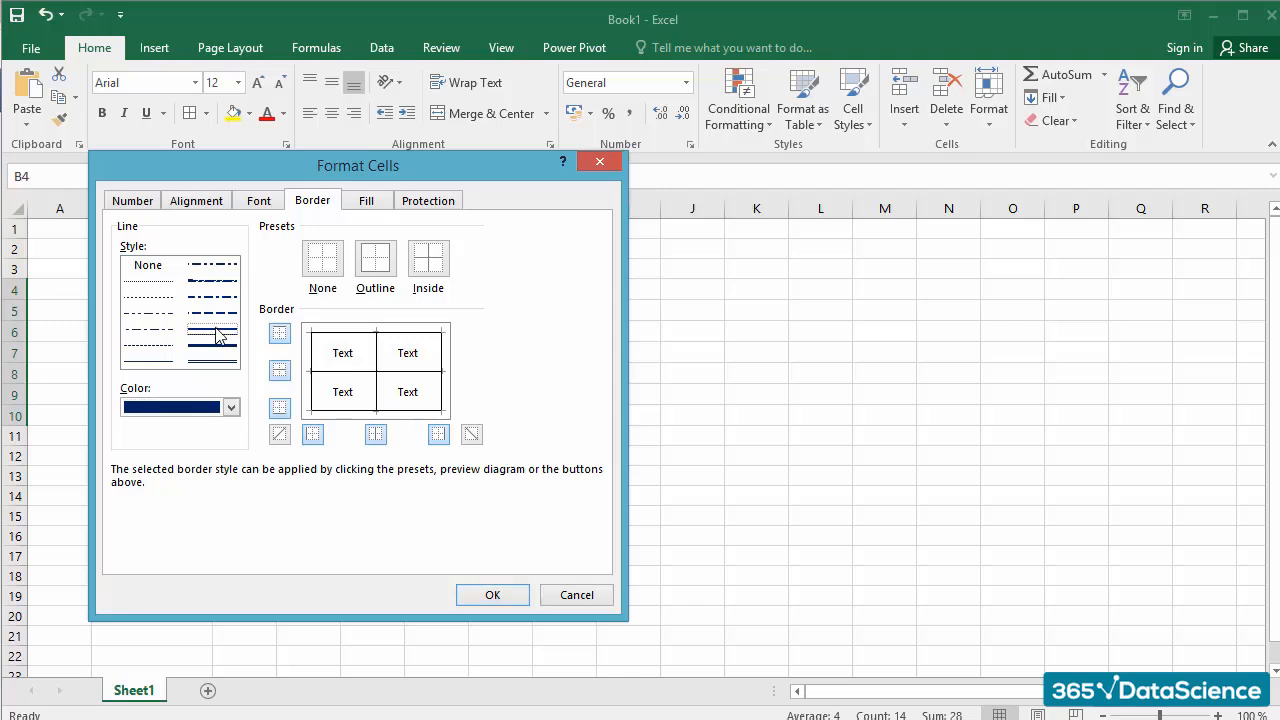
Step: Apply the dark blue line to the top, bottom, left and right outer edges of the table
click(280, 335)
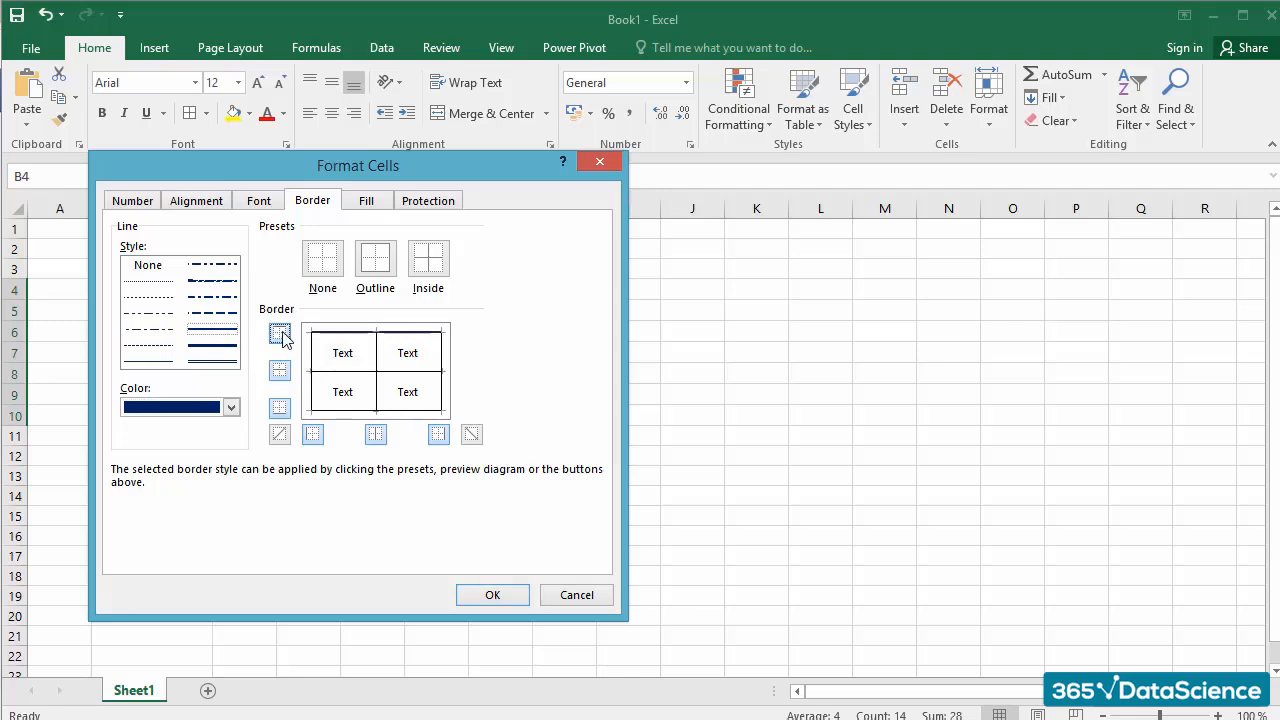
click(281, 409)
click(312, 435)
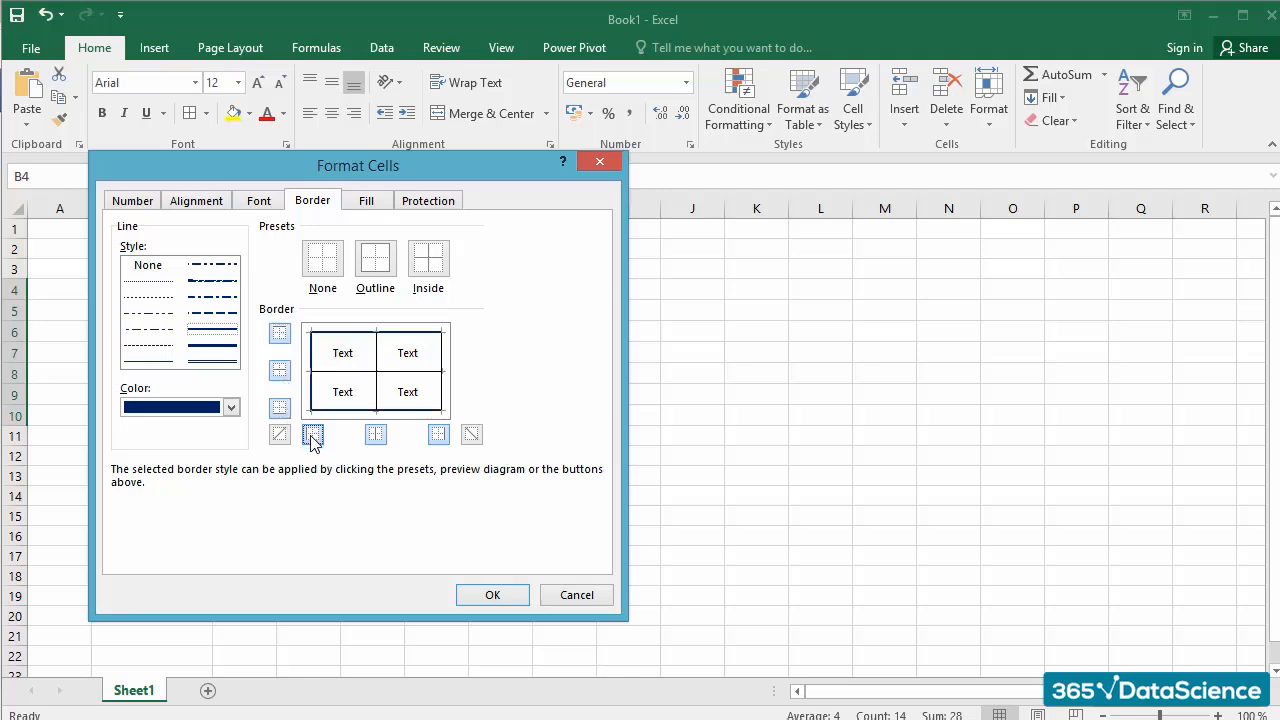
click(440, 435)
click(491, 594)
click(460, 556)
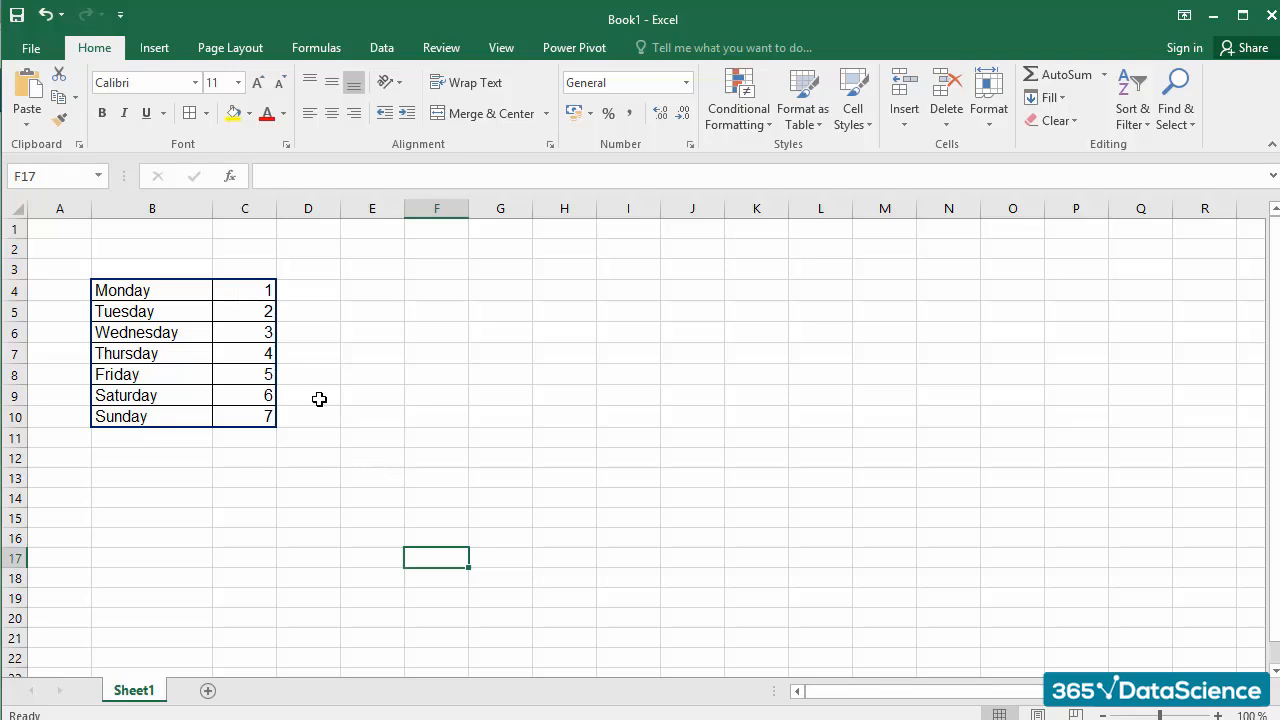
Step: Fill the weekday table in B4:C10 with a gray shade from the white theme colors
drag(194, 295, 242, 416)
click(249, 113)
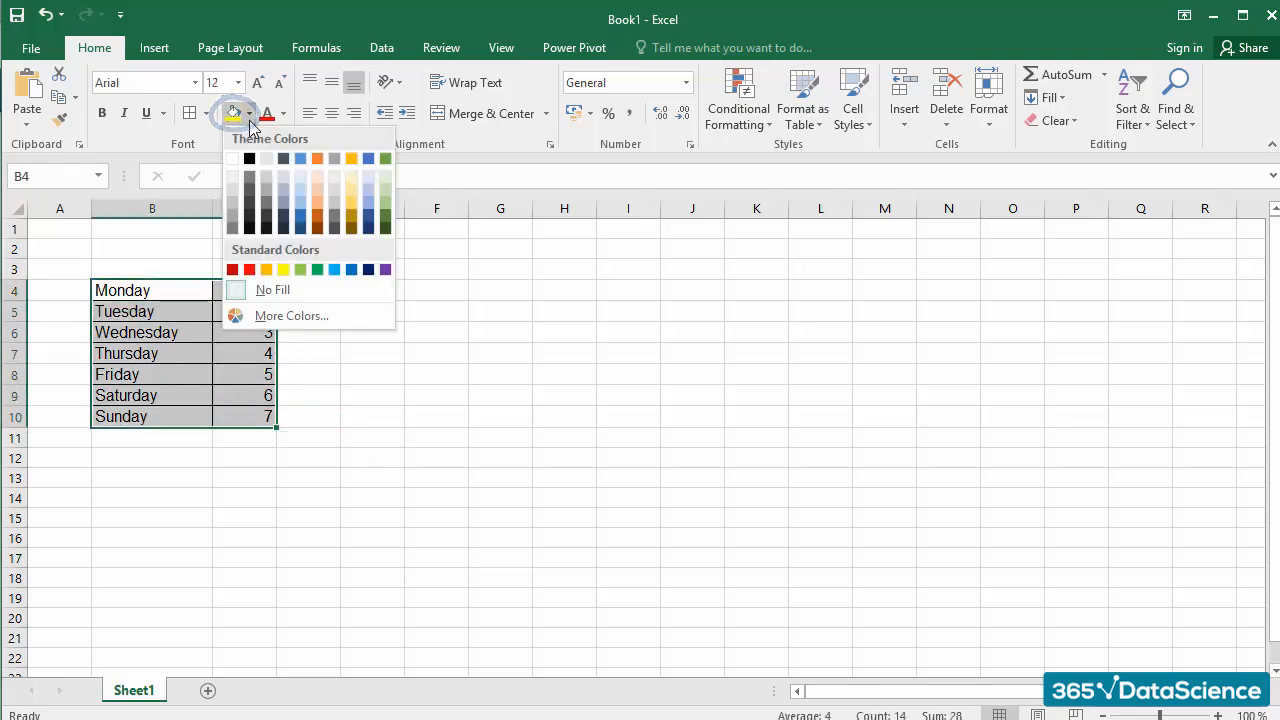
click(234, 206)
click(372, 311)
click(566, 394)
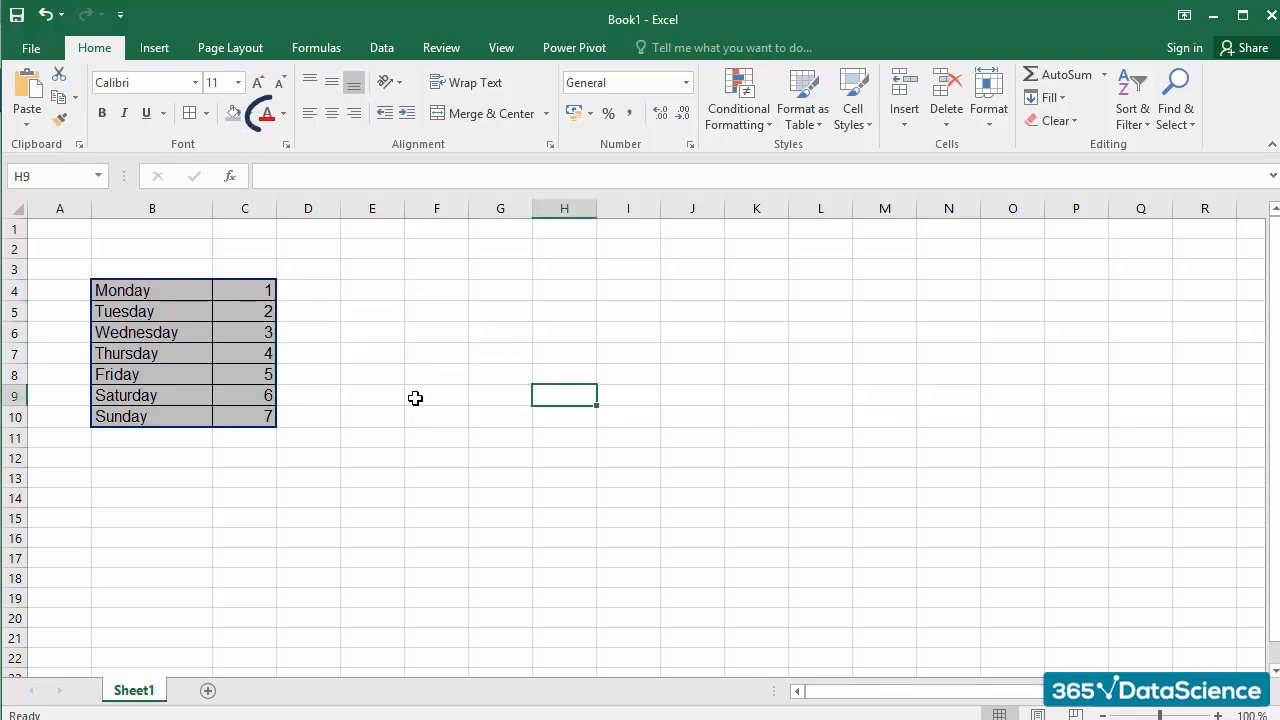
Step: Change the font color of the weekday table in B4:C10 to white
drag(180, 294, 243, 414)
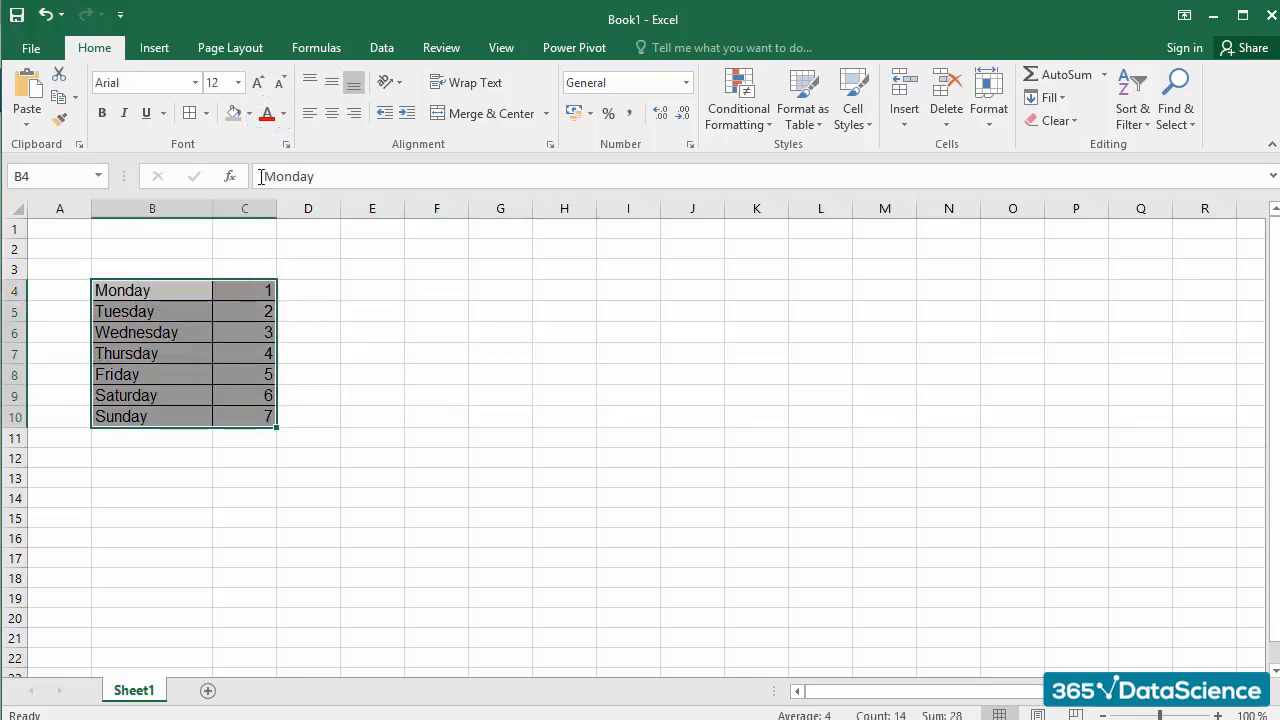
click(284, 114)
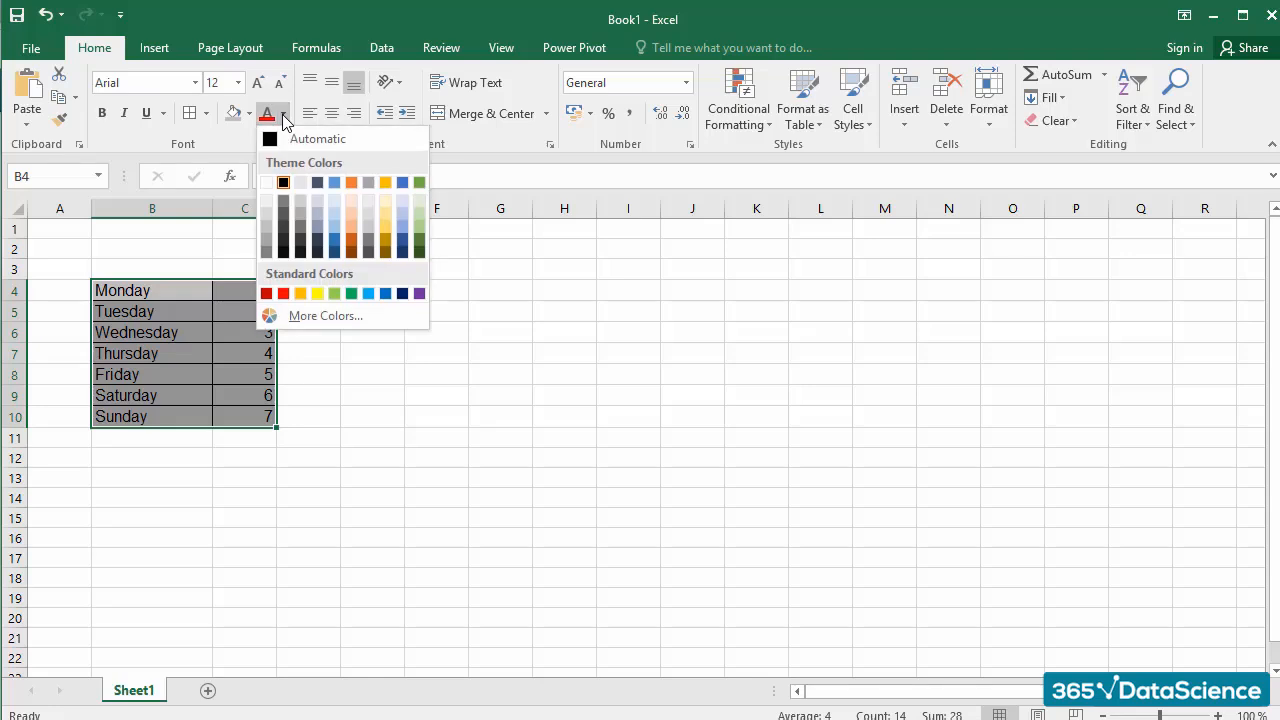
click(268, 190)
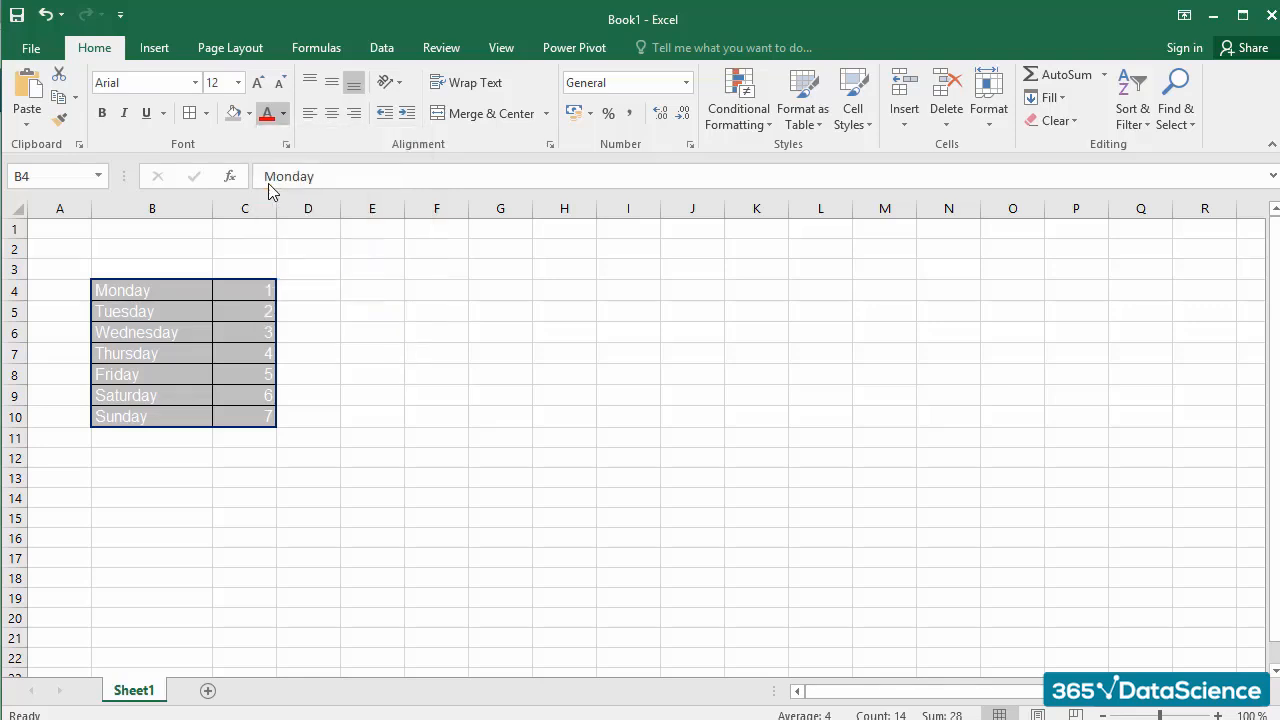
click(358, 316)
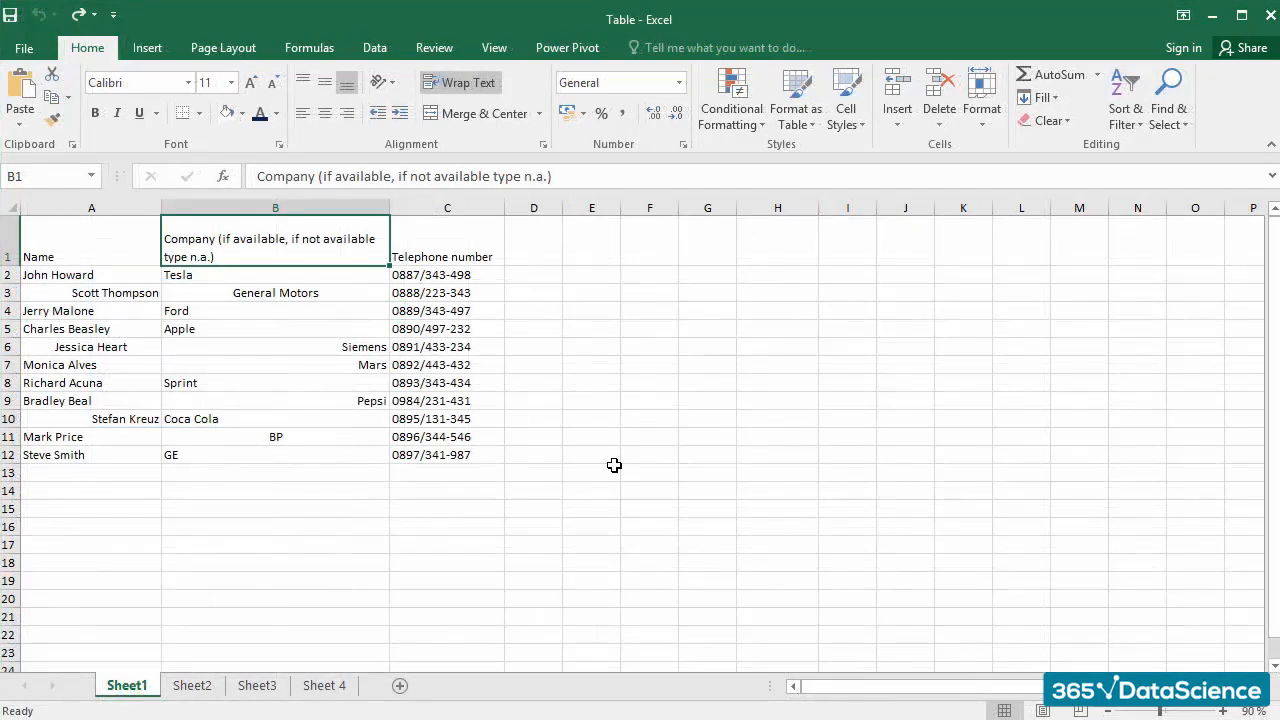
click(555, 387)
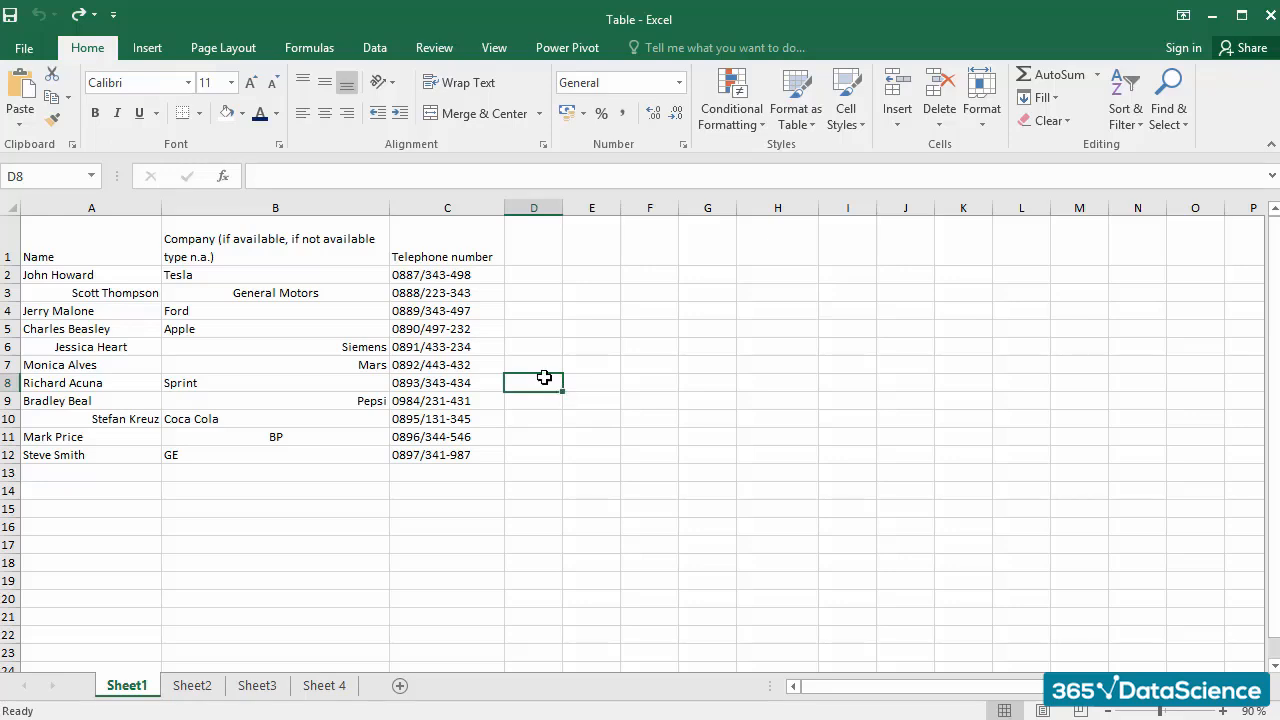
click(110, 252)
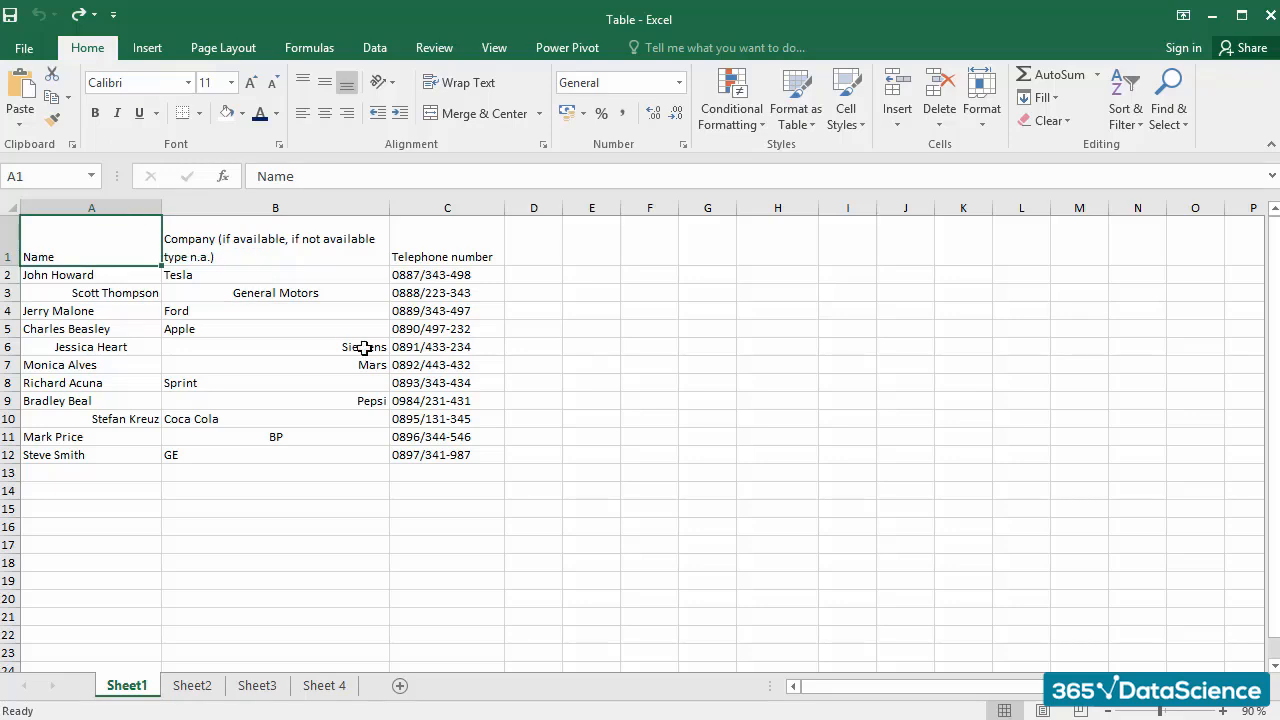
click(299, 252)
click(488, 258)
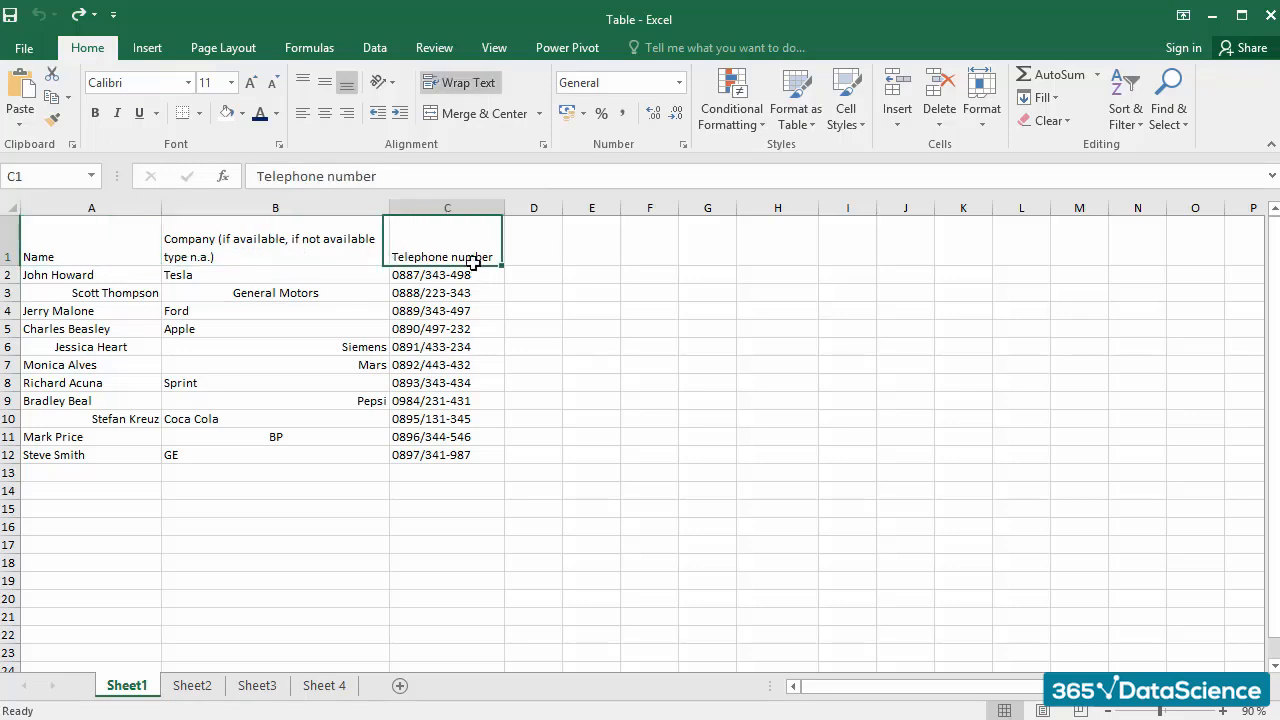
click(588, 314)
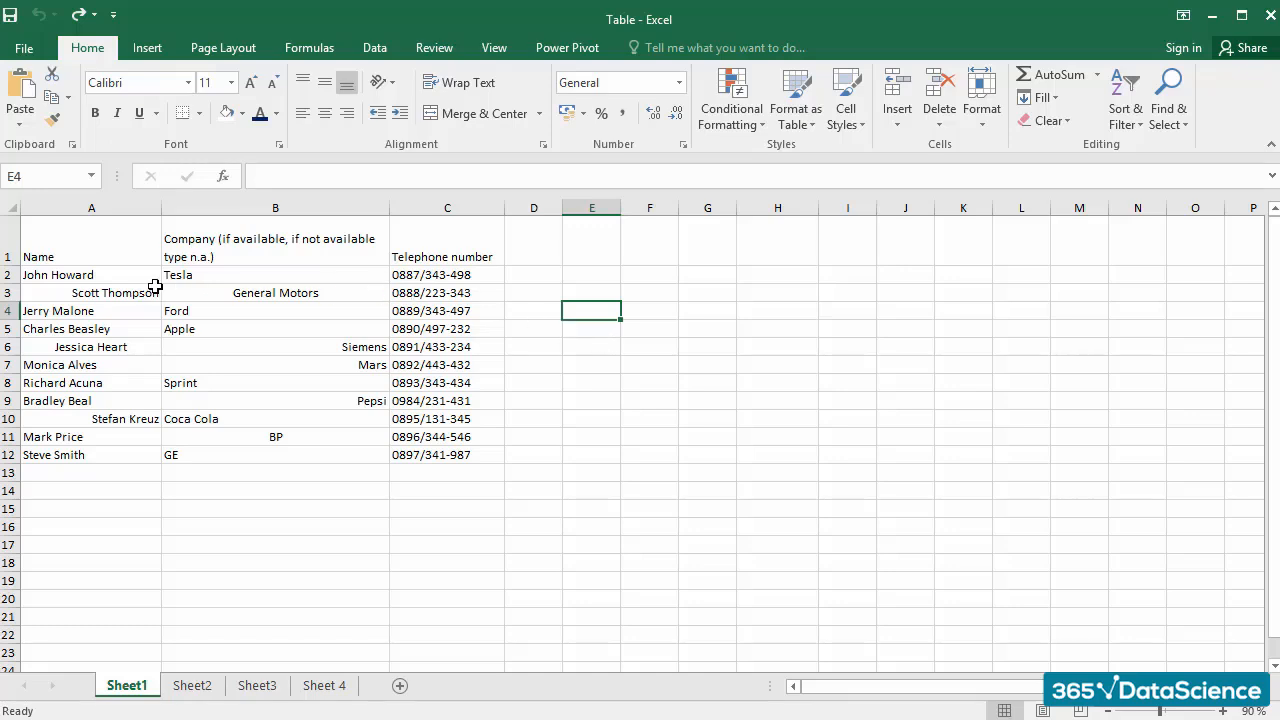
Step: Left-align the Name column in cells A1:A12
click(123, 243)
drag(122, 329, 106, 457)
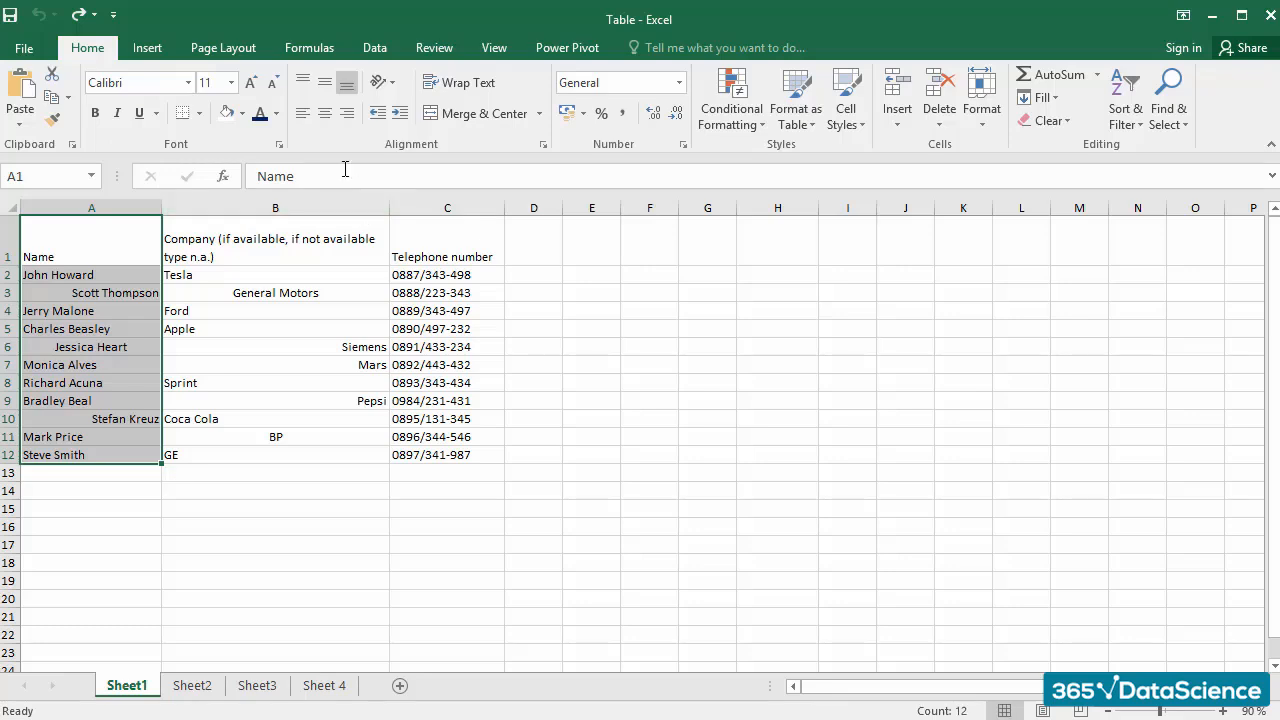
click(303, 113)
click(221, 477)
click(234, 511)
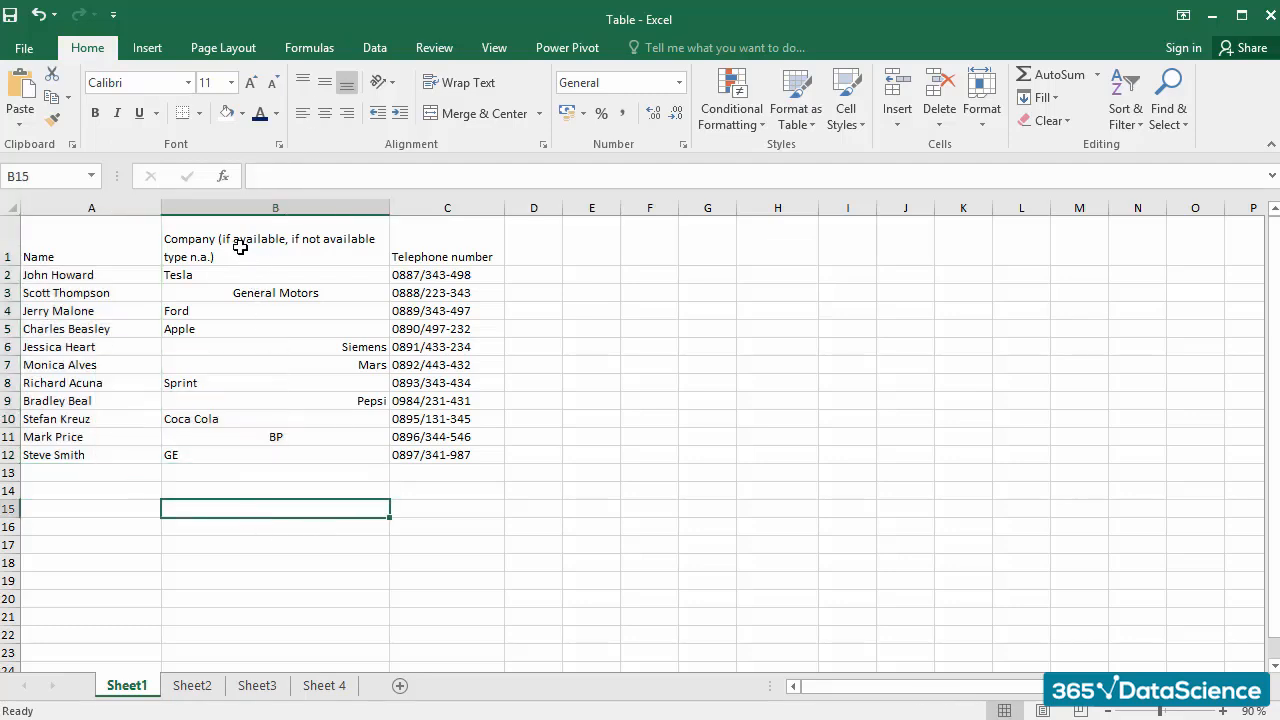
Step: Left-align the Company column in cells B1:B12
drag(240, 247, 234, 455)
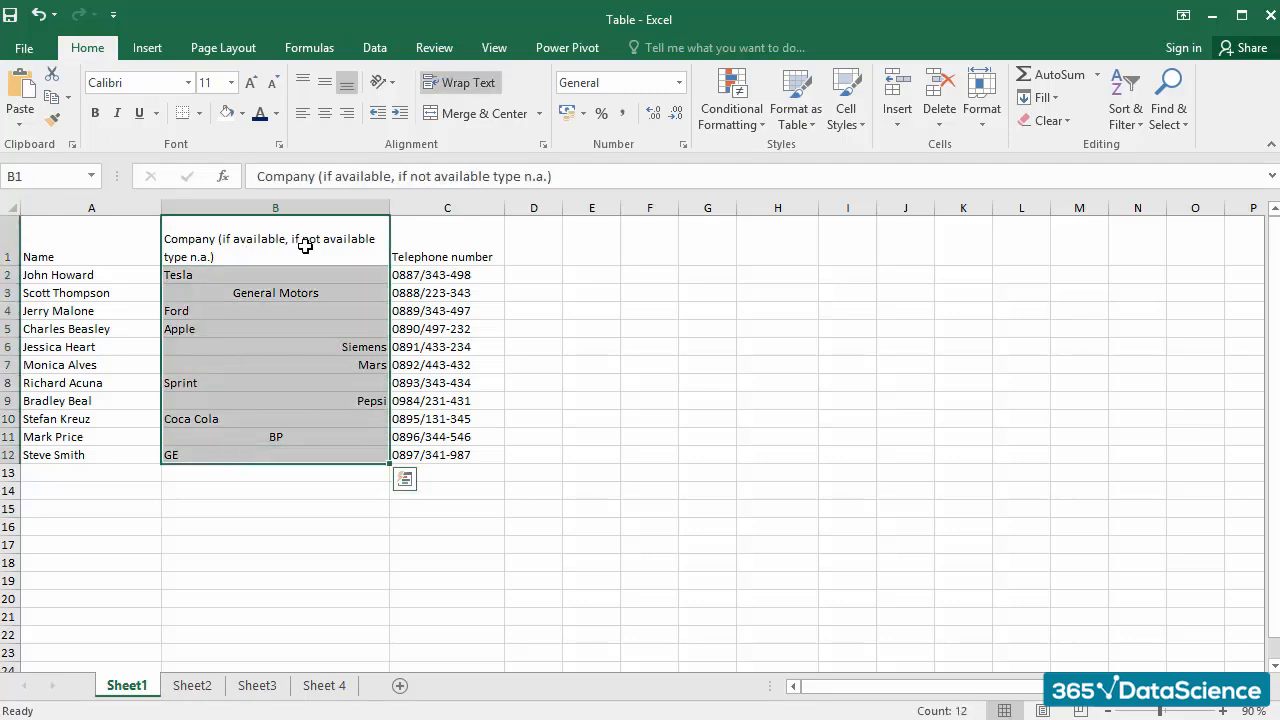
click(303, 112)
click(346, 545)
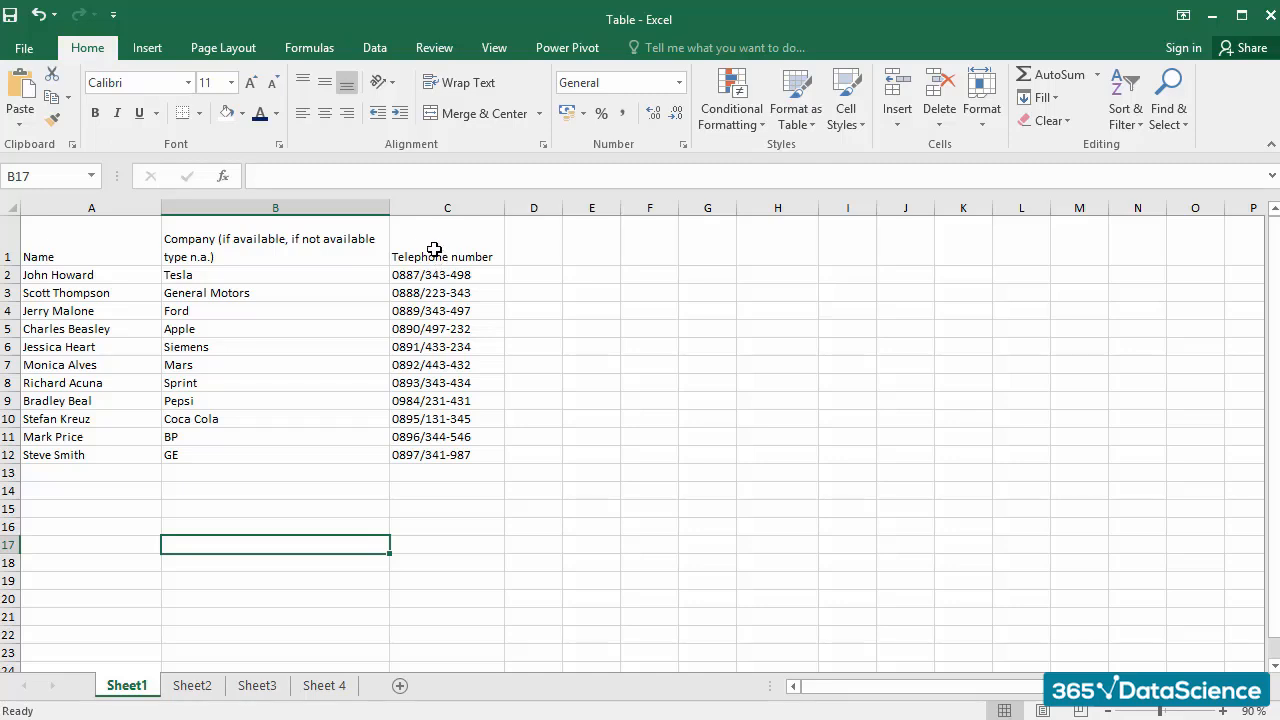
Step: Right-align the Telephone number column in cells C1:C12
drag(434, 251, 431, 456)
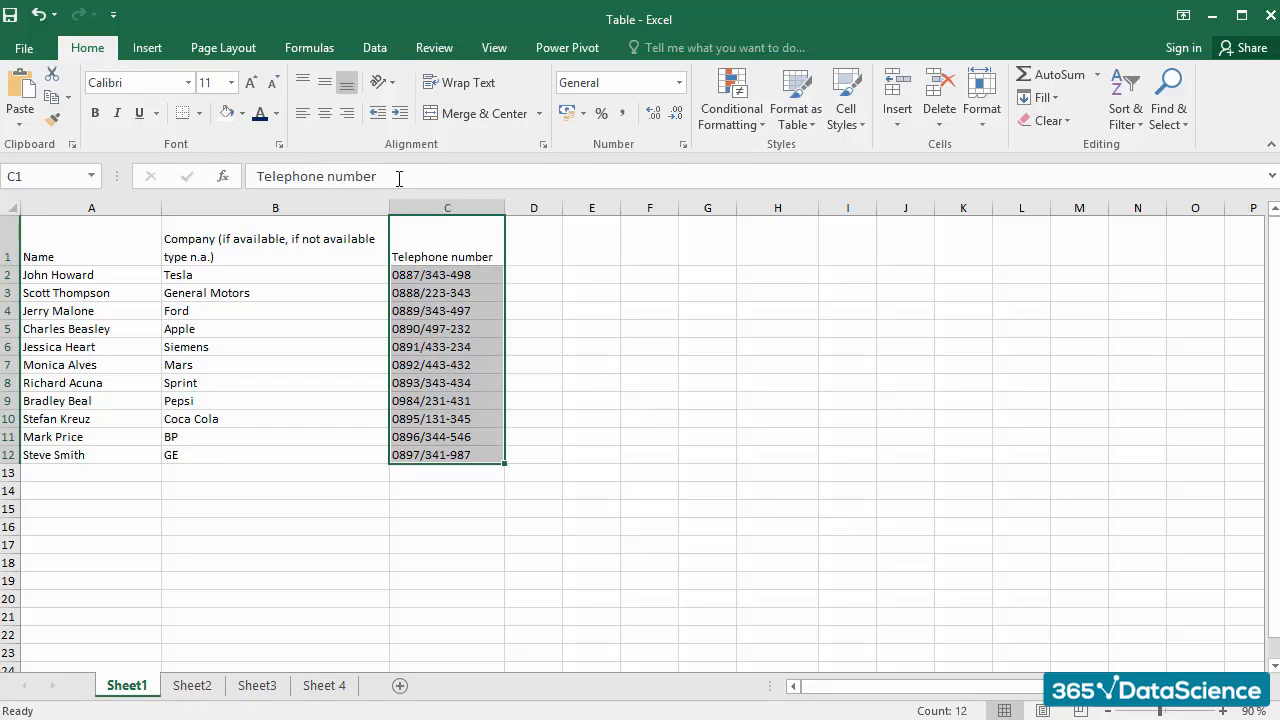
click(346, 116)
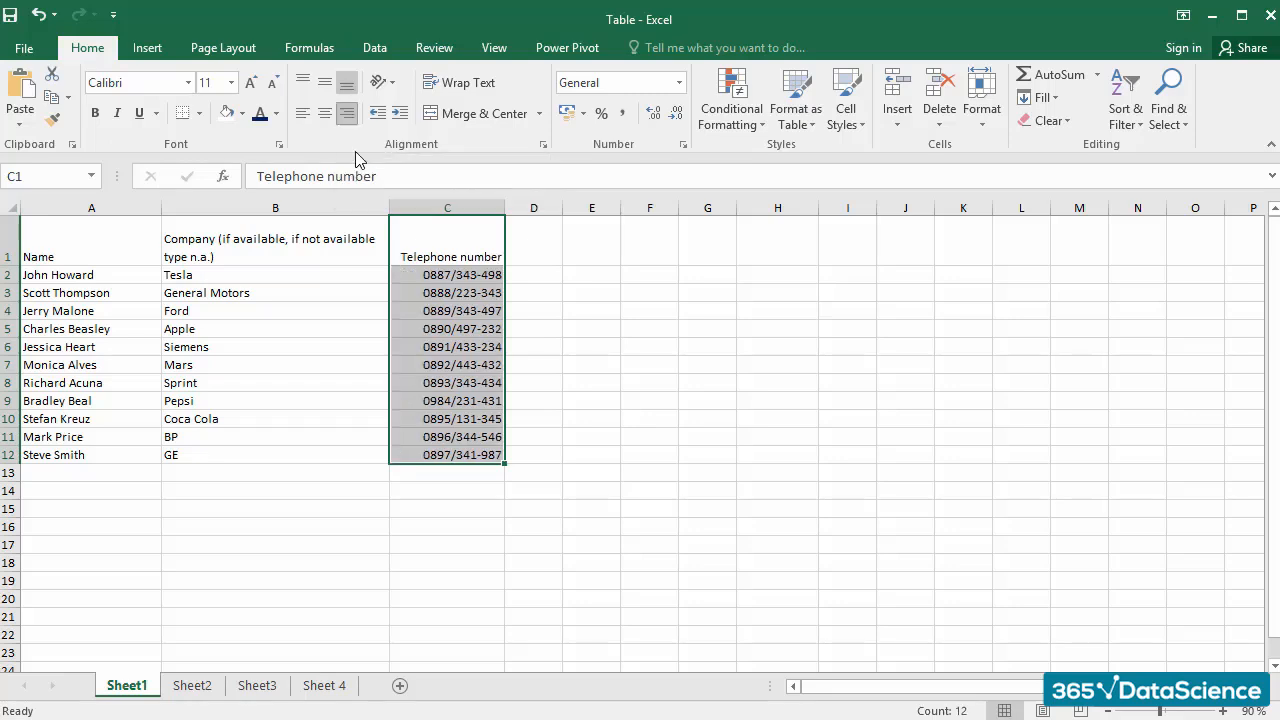
click(595, 362)
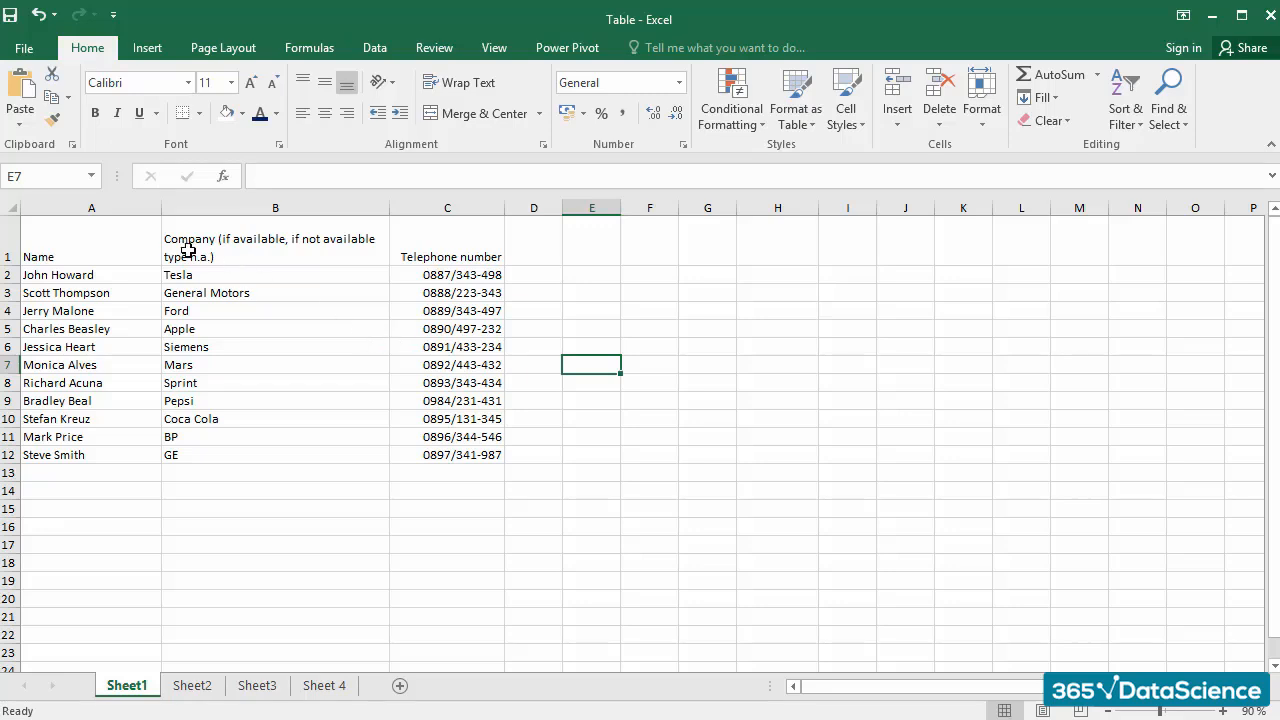
Step: Top-align the header cells A1:C1 and slightly reduce the height of row 1
drag(132, 241, 440, 240)
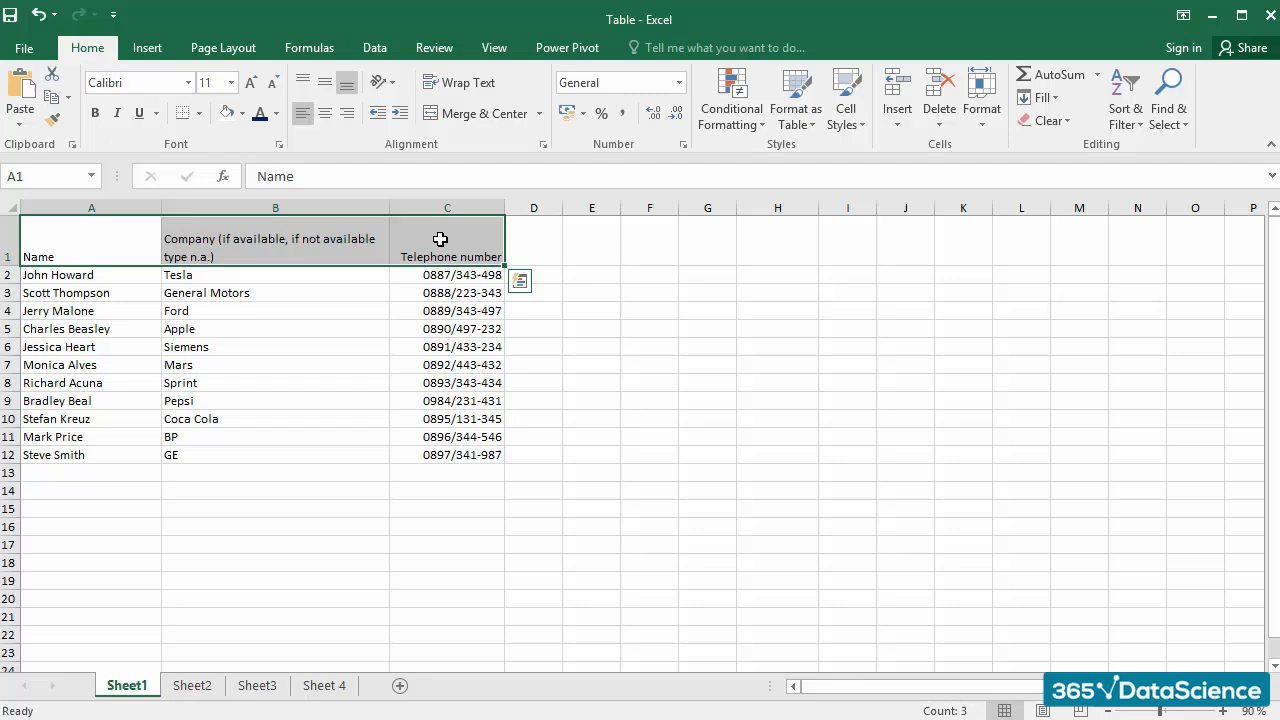
click(303, 83)
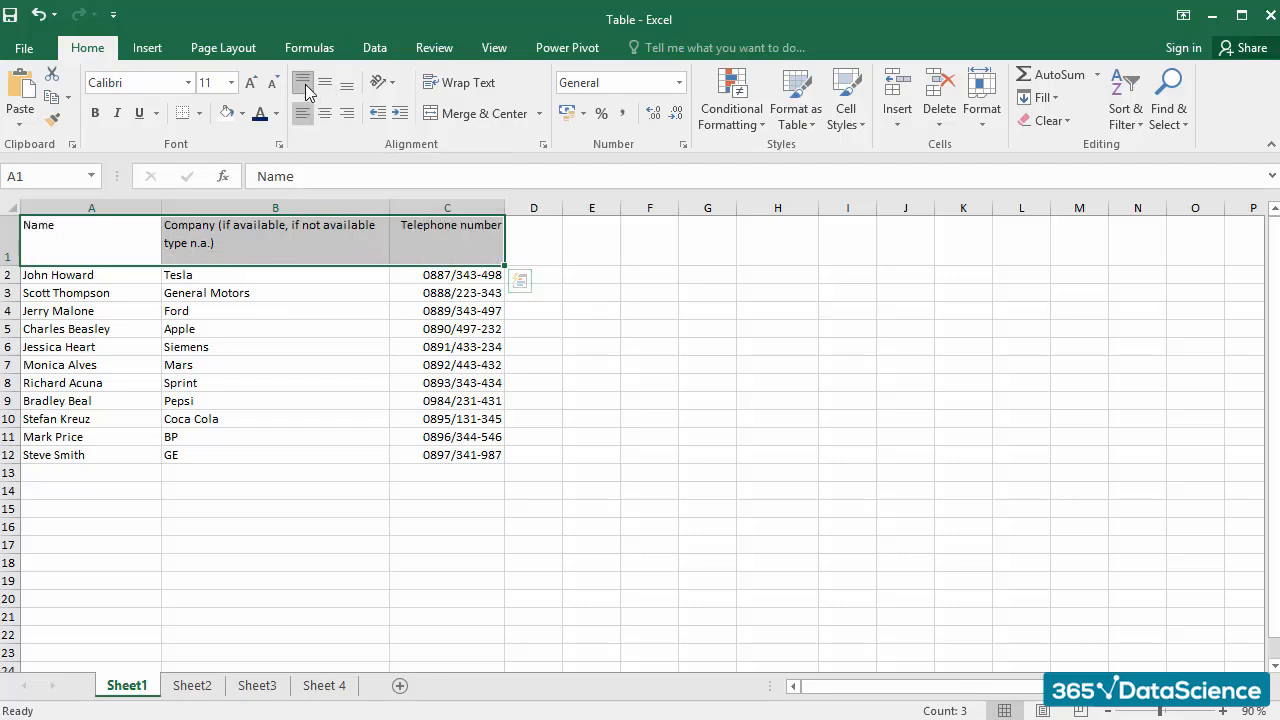
click(272, 313)
key(Down)
key(Down)
key(Down)
key(Down)
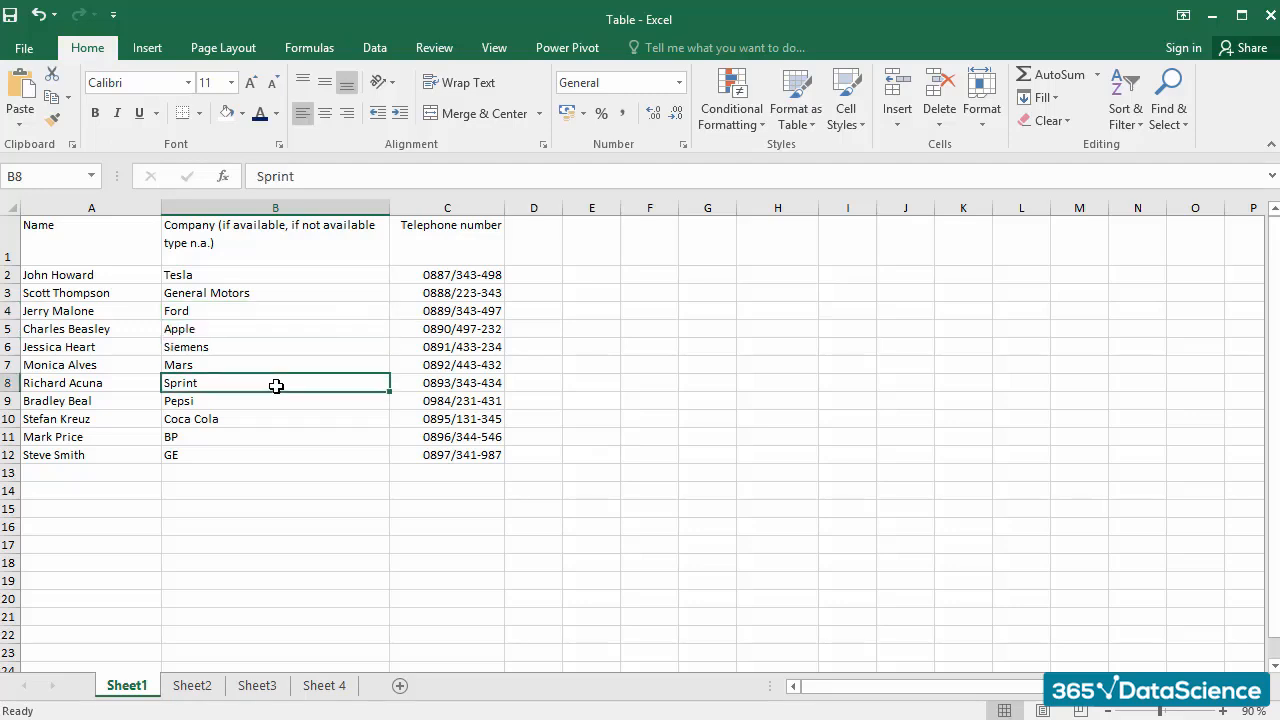
click(107, 246)
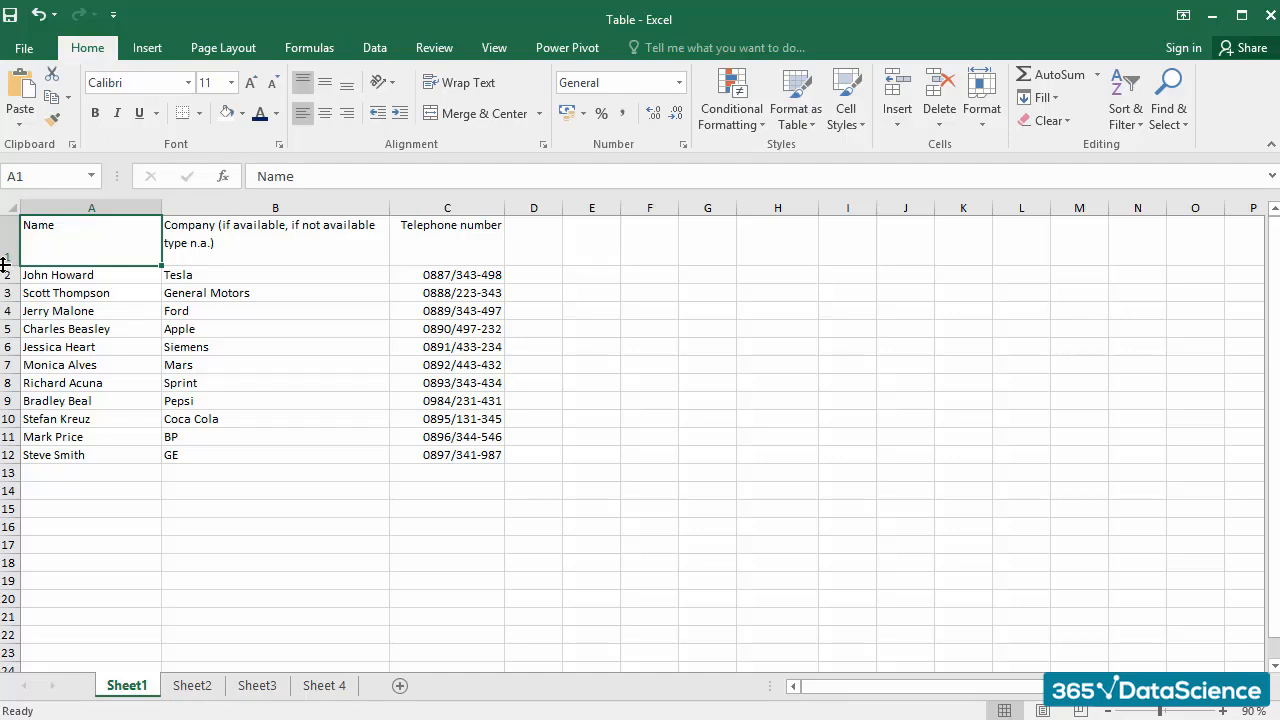
drag(4, 264, 5, 257)
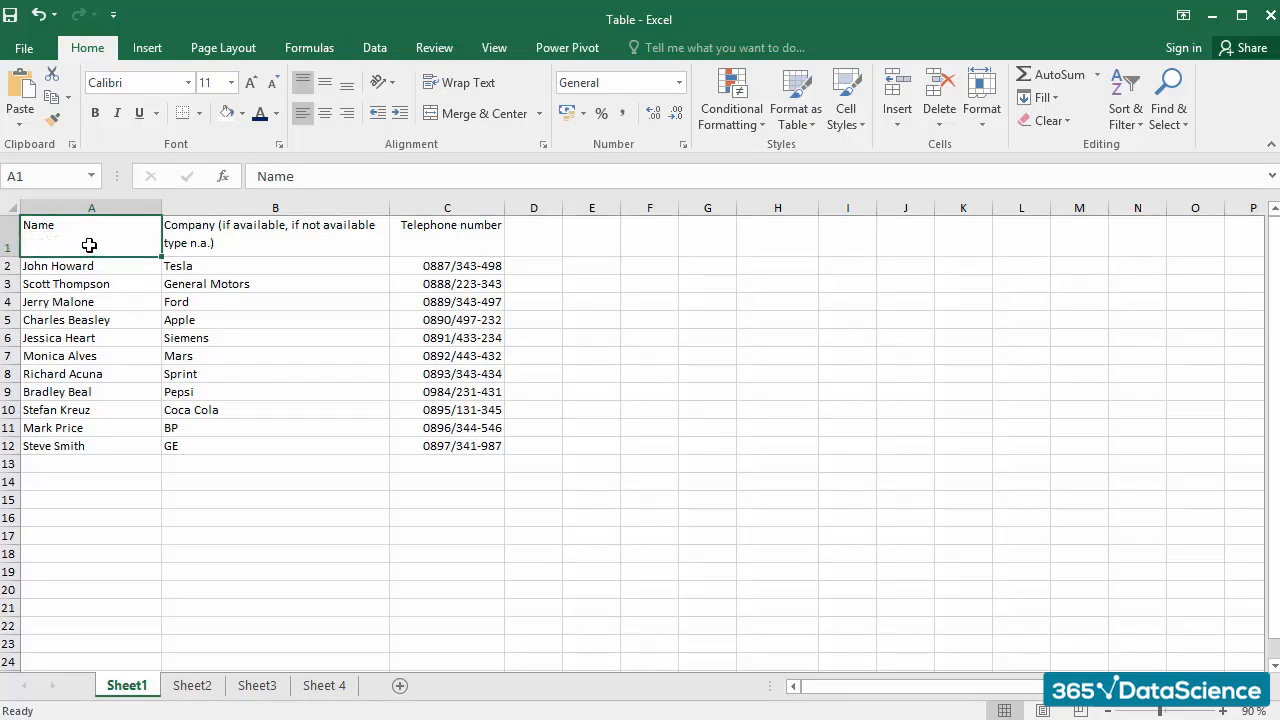
Step: Fill the whole contact table in A1:C12 with the white theme color
drag(89, 245, 428, 451)
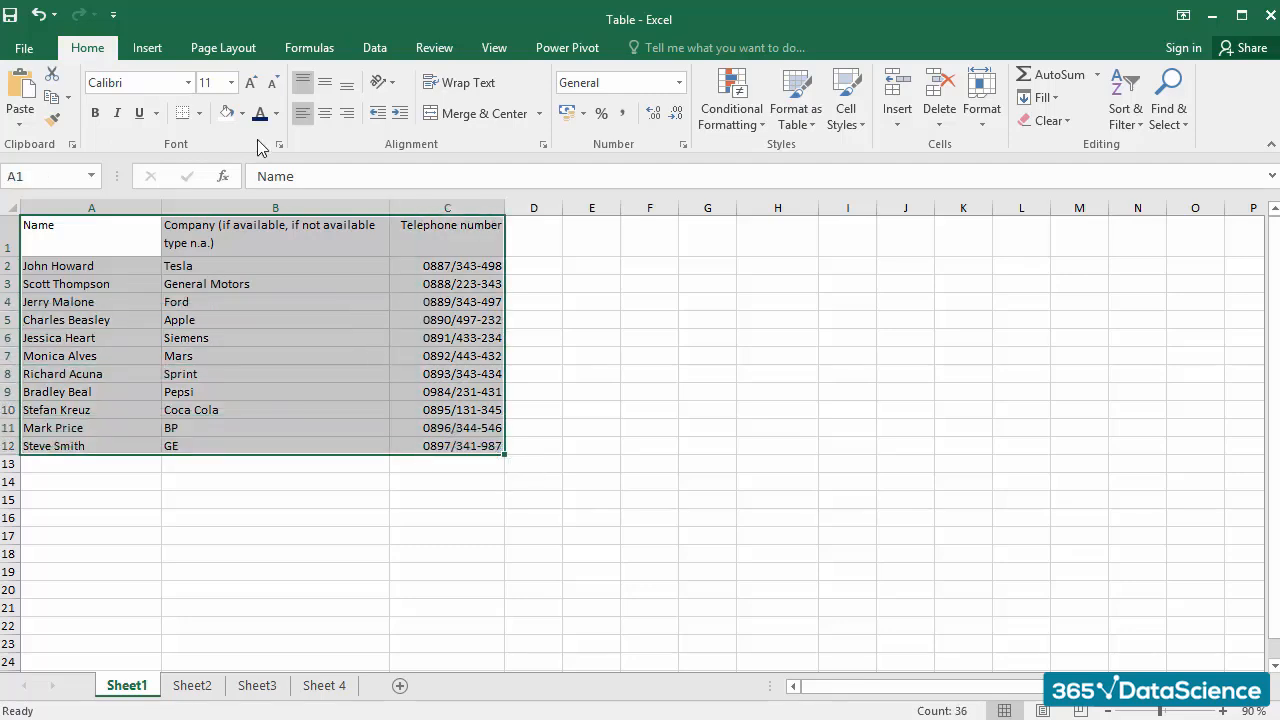
click(243, 113)
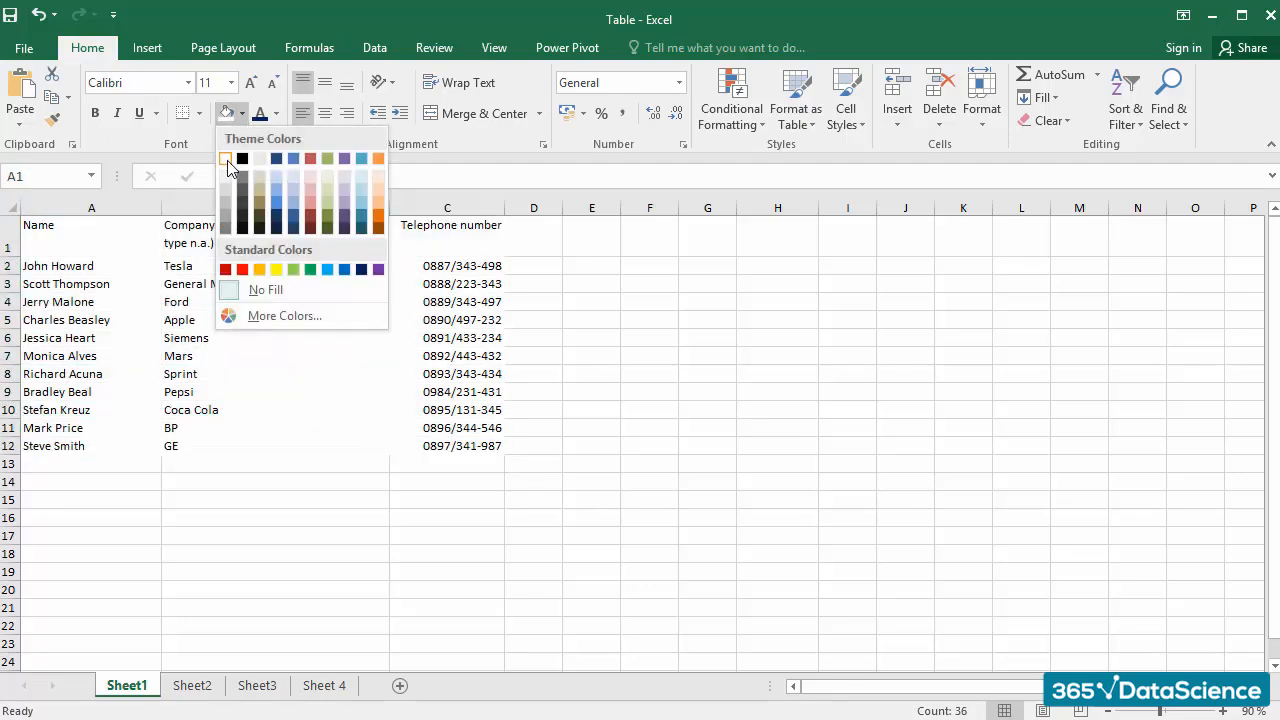
click(228, 161)
click(299, 323)
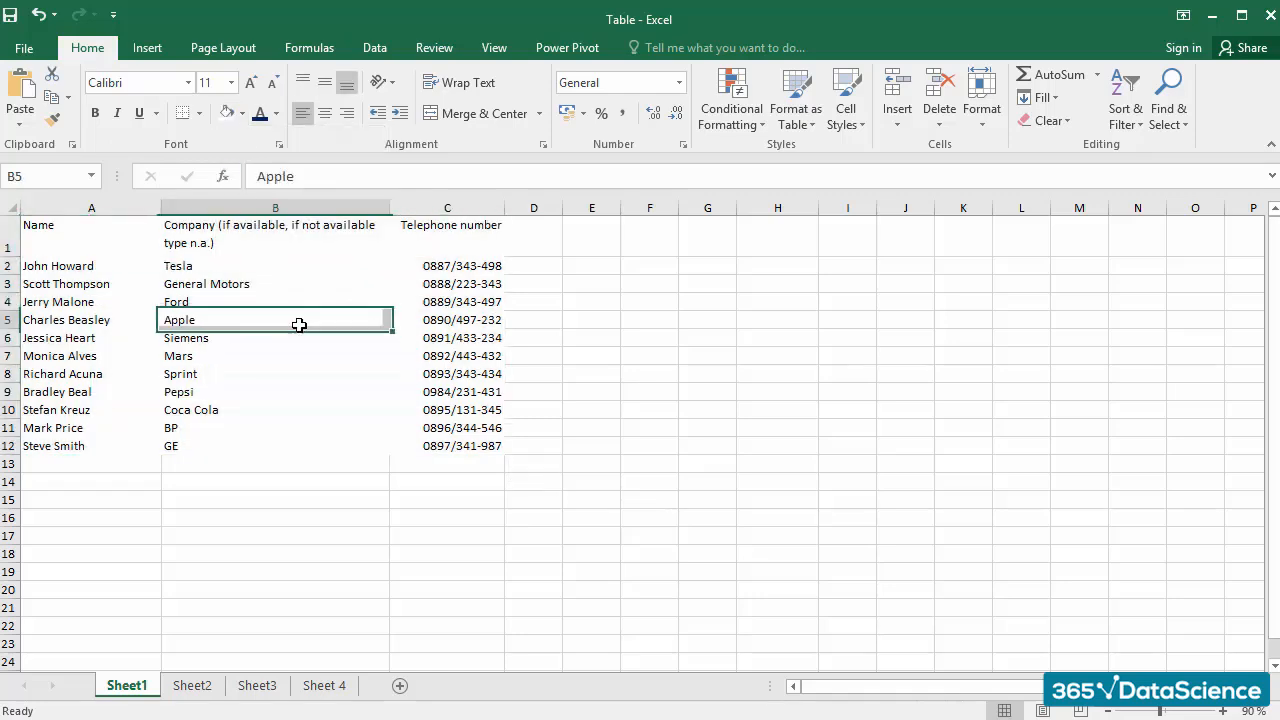
click(346, 370)
click(369, 426)
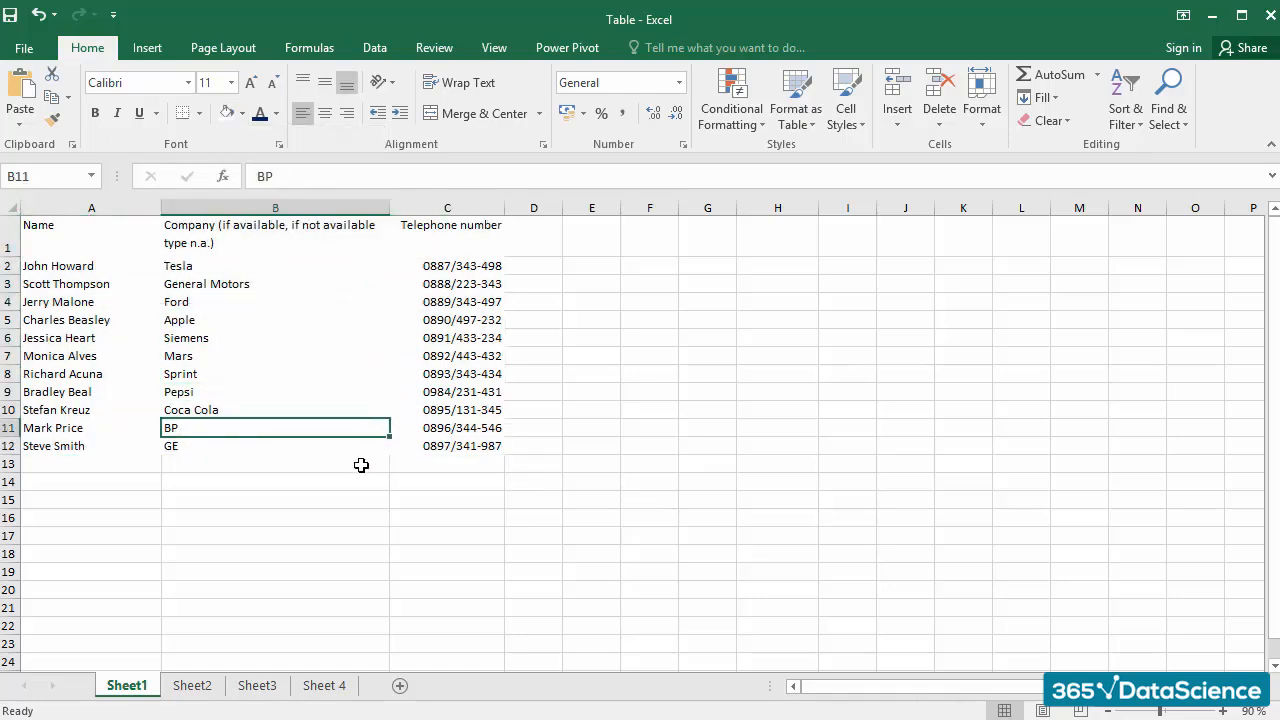
click(361, 465)
Step: Change the font color of the header cells A1:C1 to standard dark blue and make the text bold
click(114, 233)
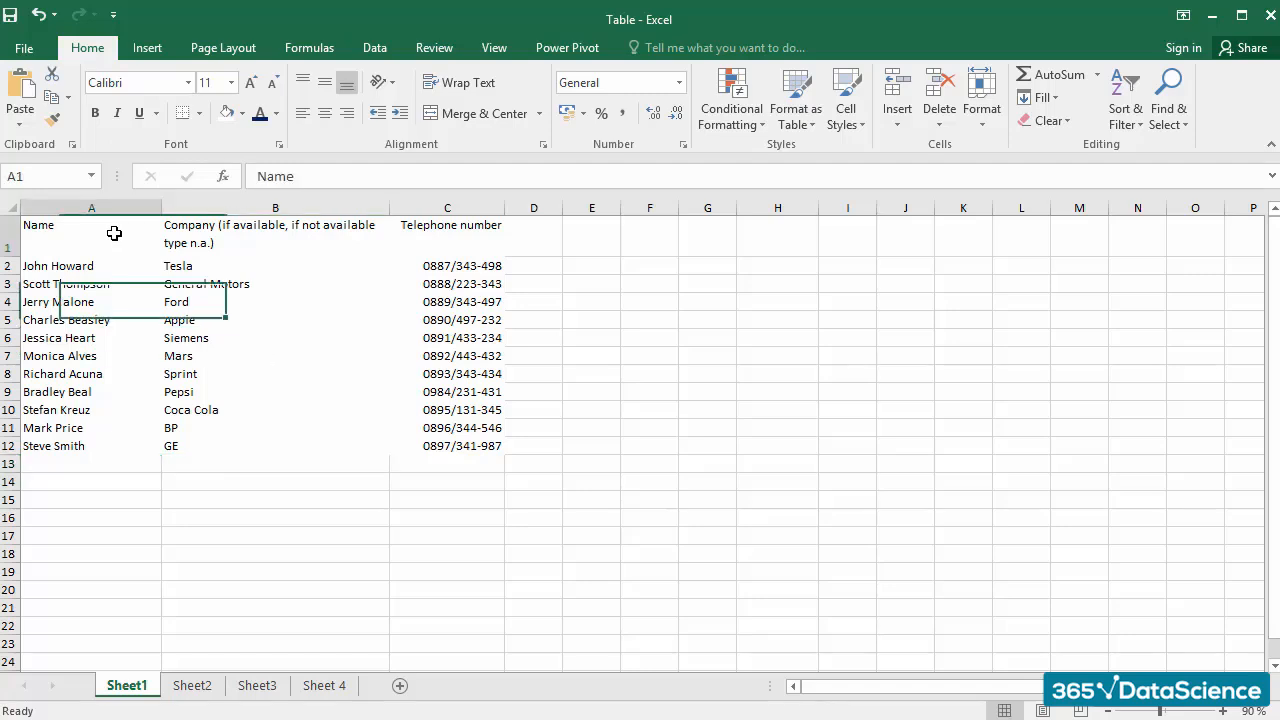
drag(108, 232, 458, 238)
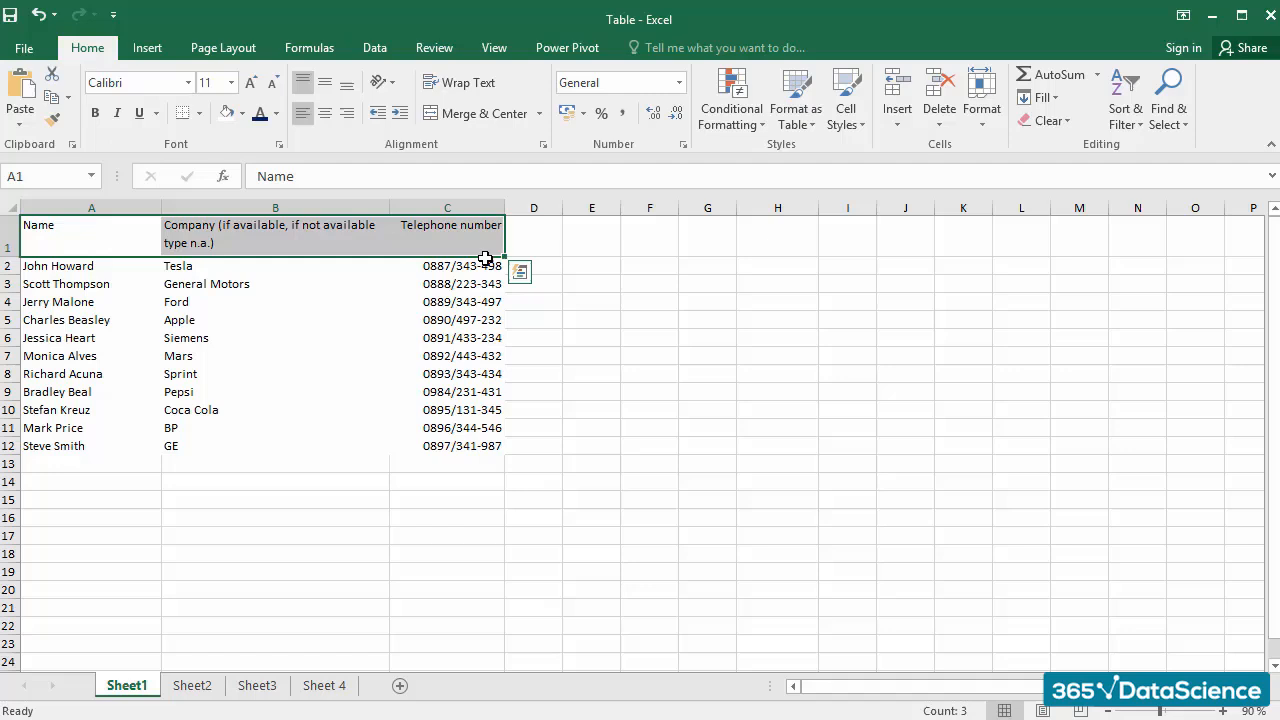
click(276, 113)
click(395, 293)
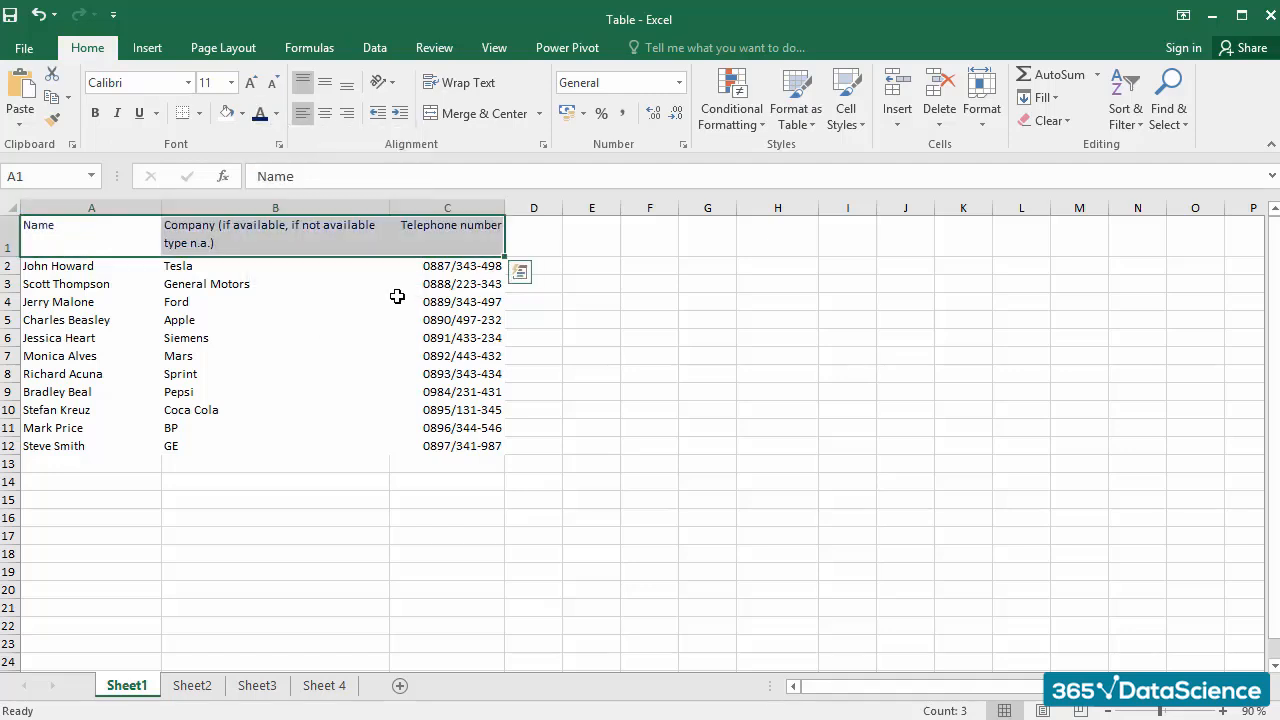
key(ctrl+b)
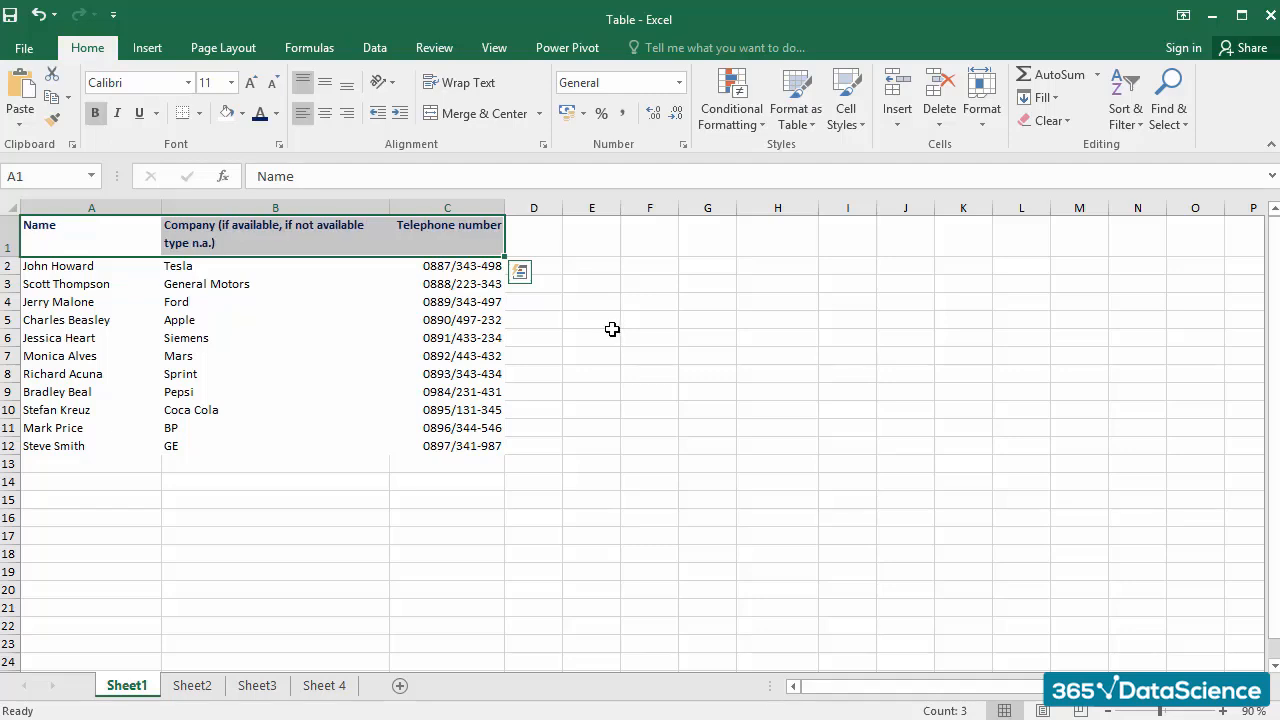
click(566, 322)
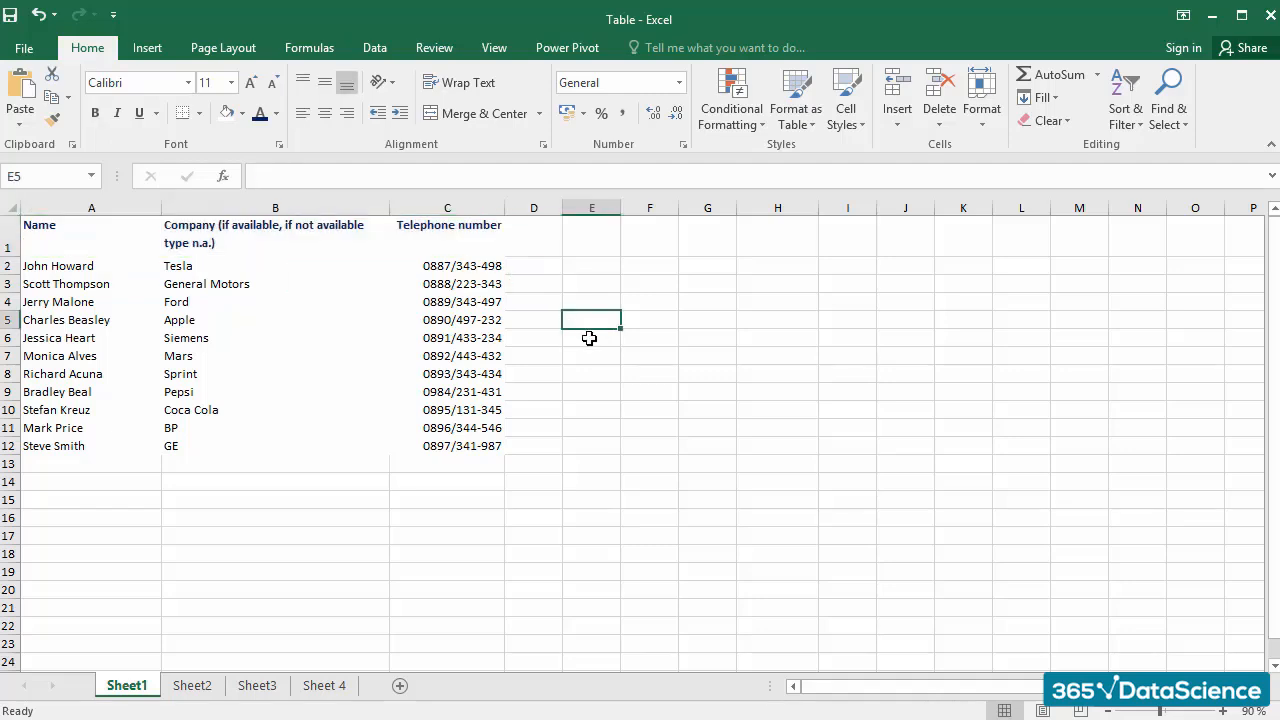
Step: Add a medium-thick solid bottom border in standard dark blue to the header cells A1:C1
drag(103, 234, 420, 238)
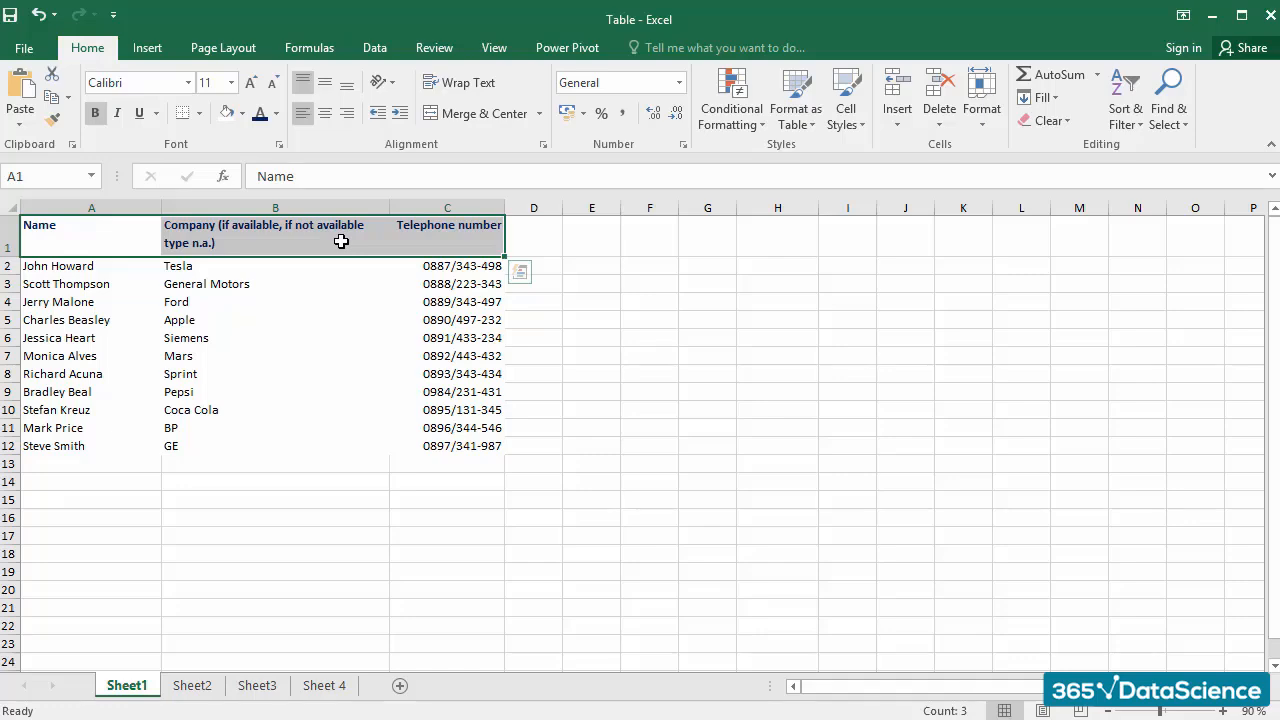
right_click(341, 242)
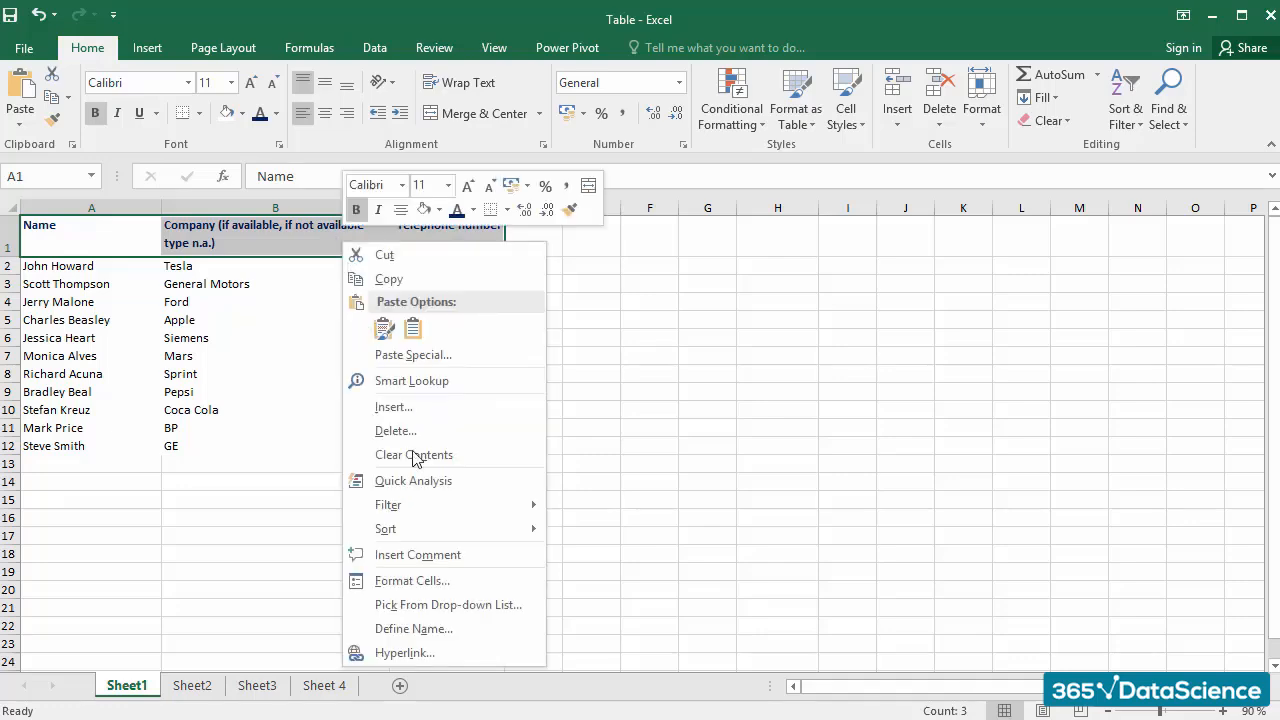
click(460, 582)
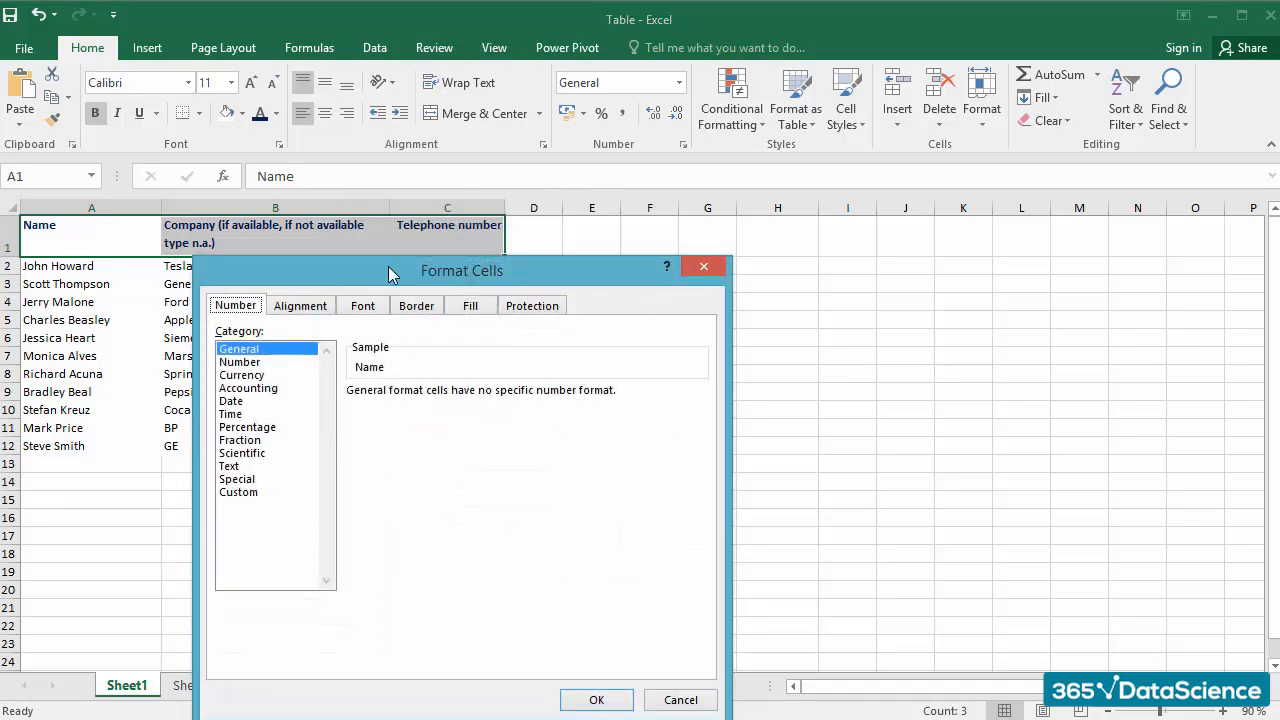
click(416, 308)
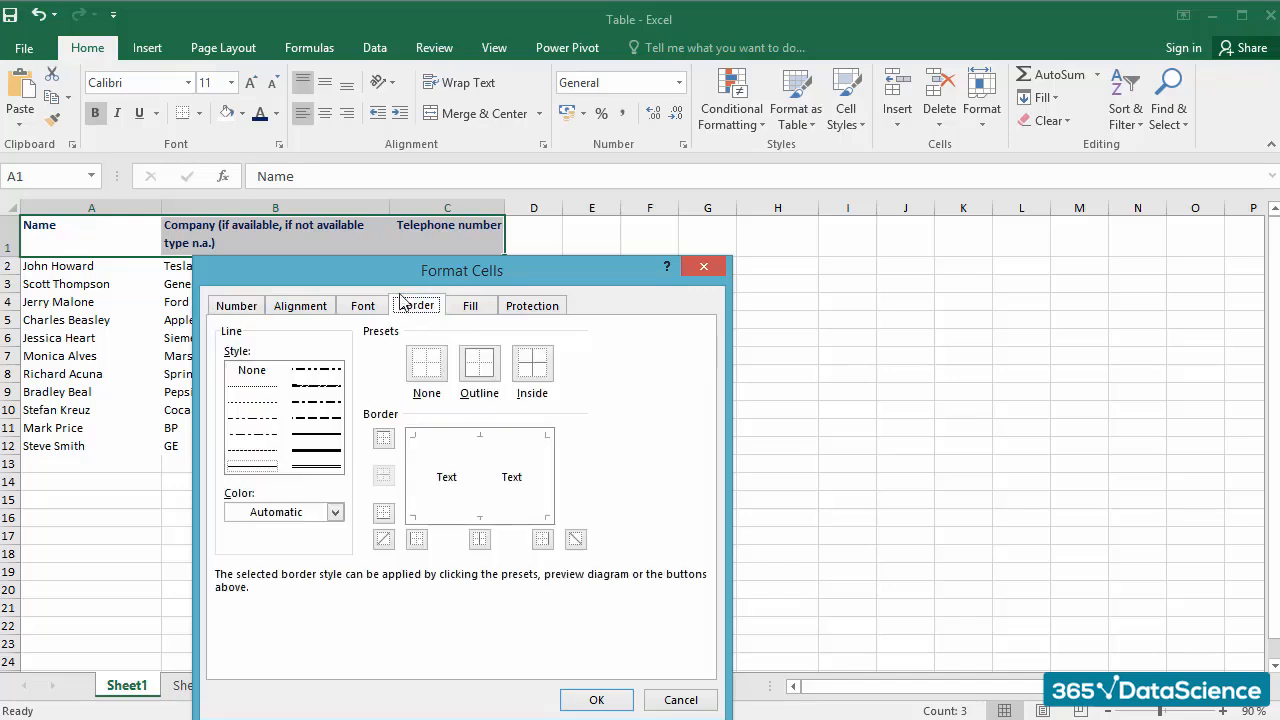
drag(386, 271, 409, 229)
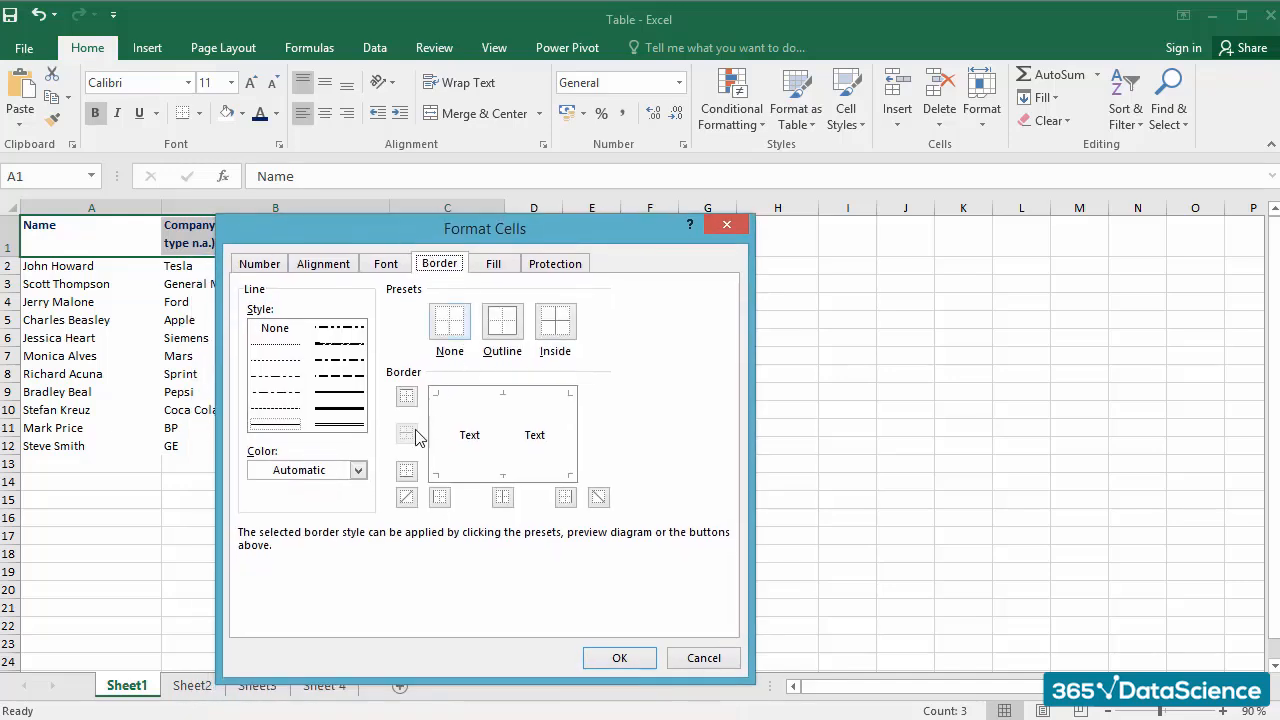
click(340, 392)
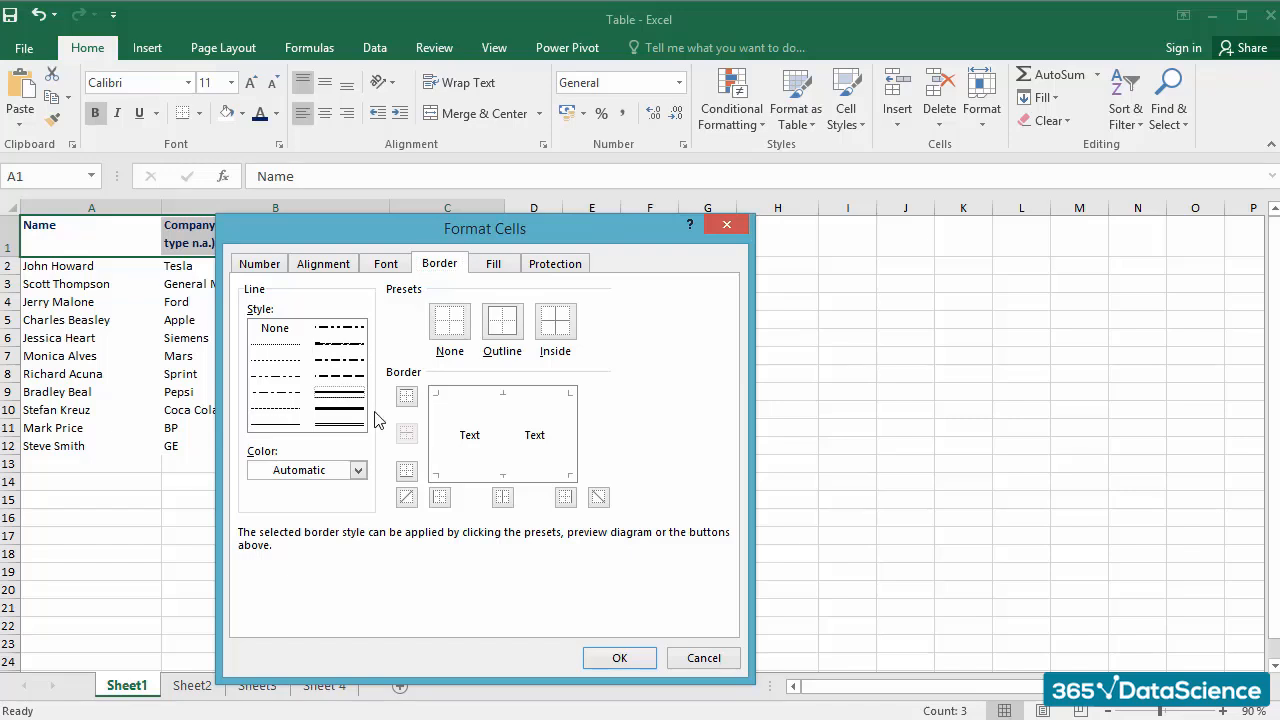
click(358, 470)
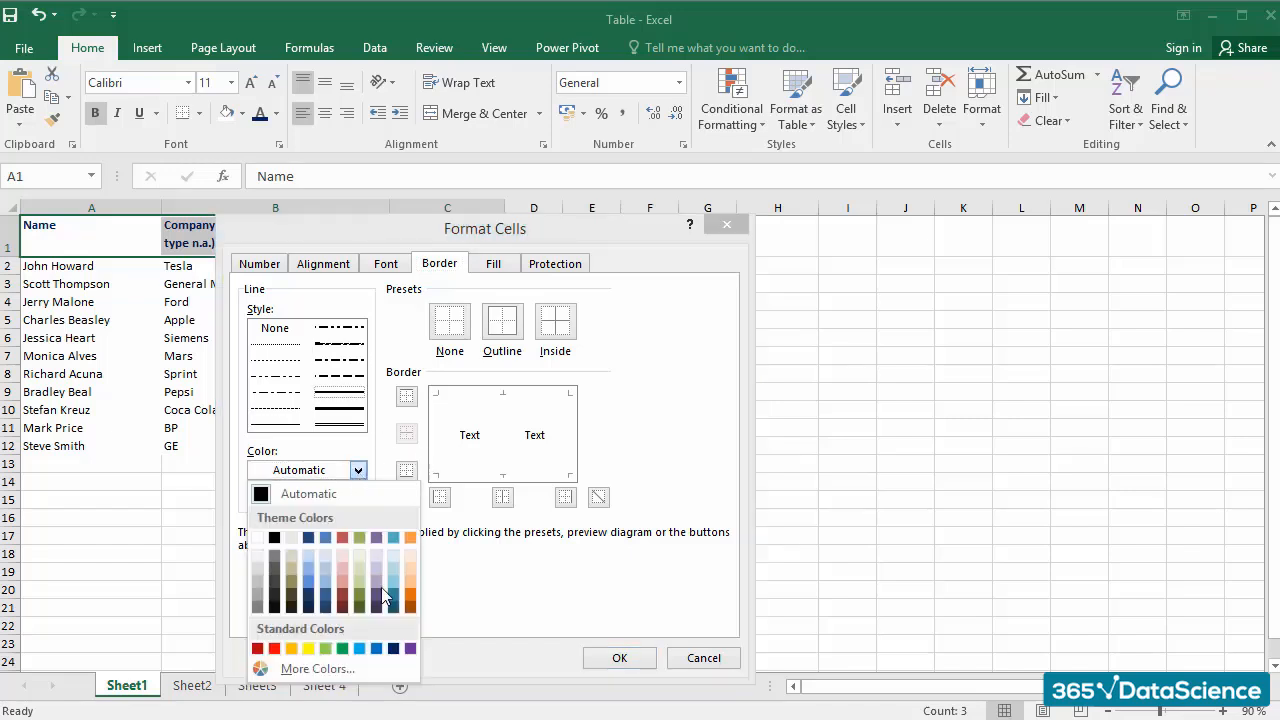
click(393, 649)
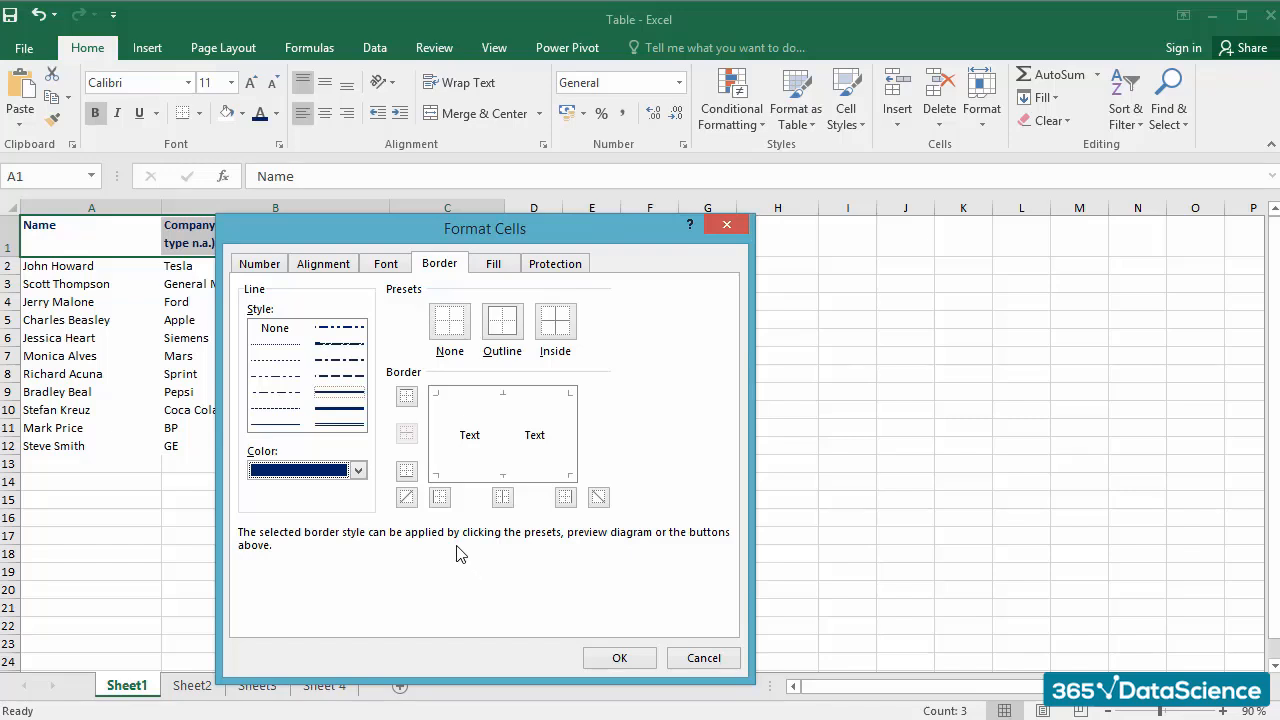
click(406, 478)
click(619, 657)
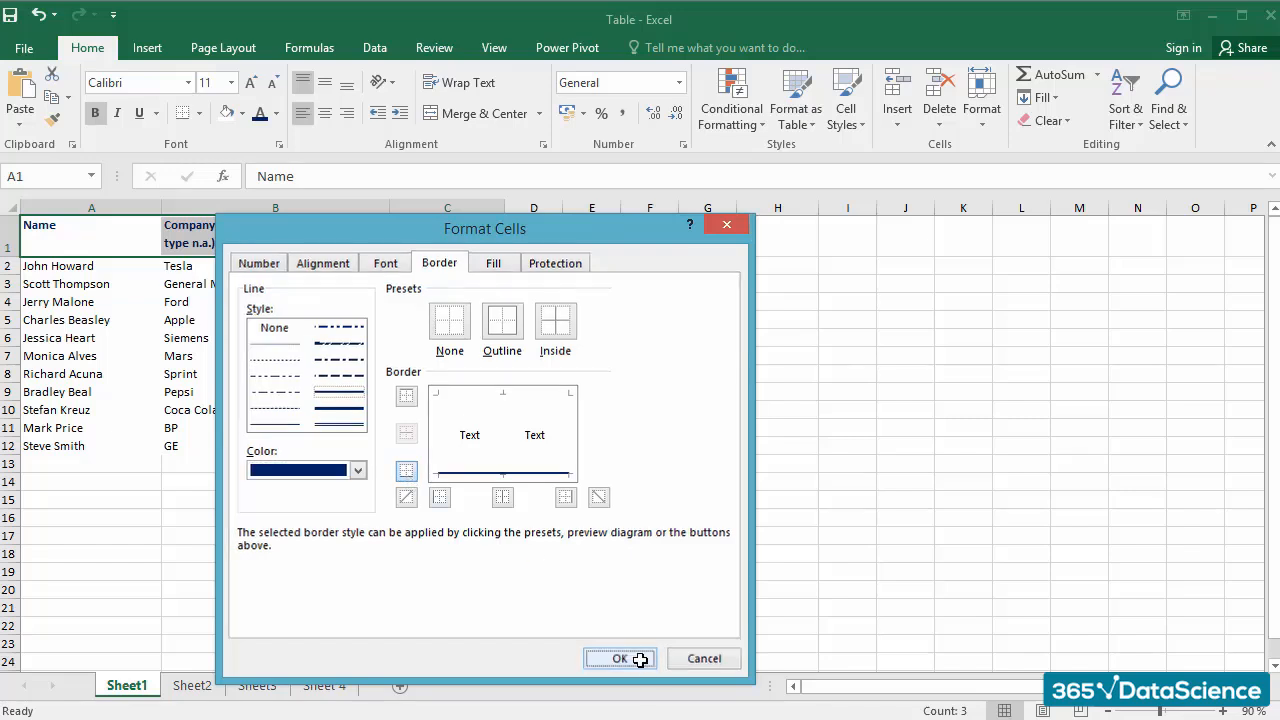
click(620, 583)
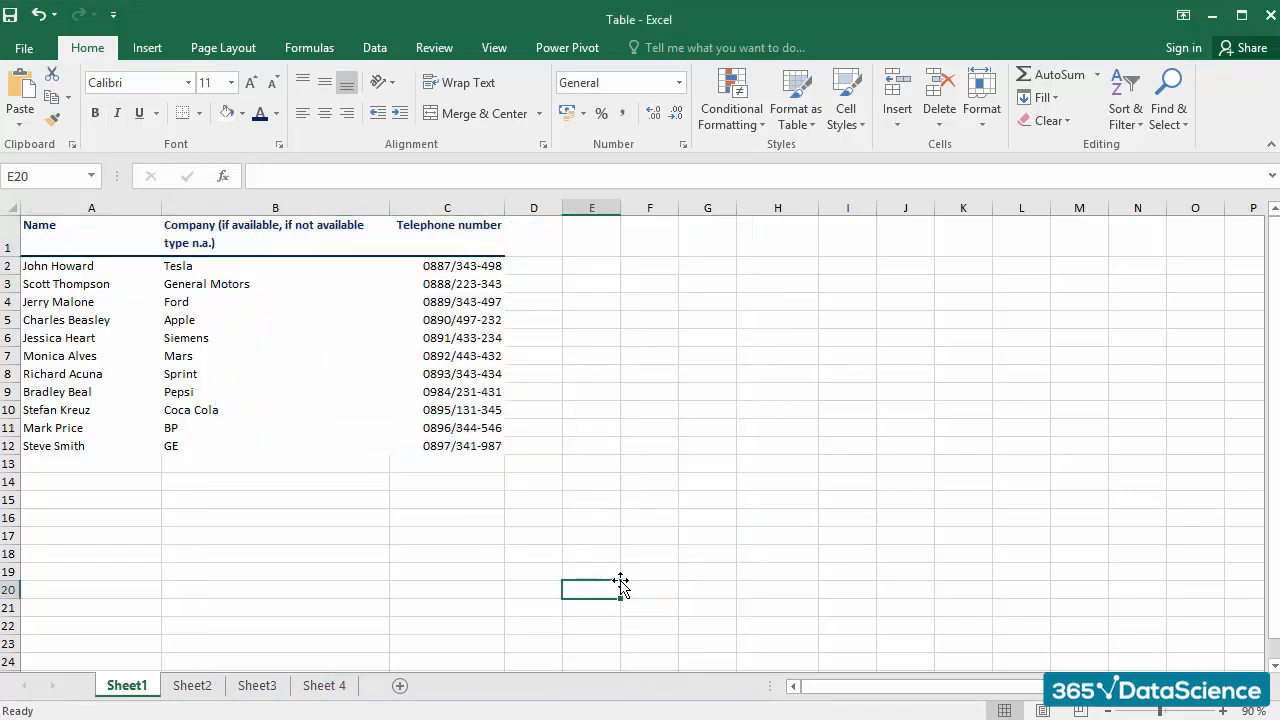